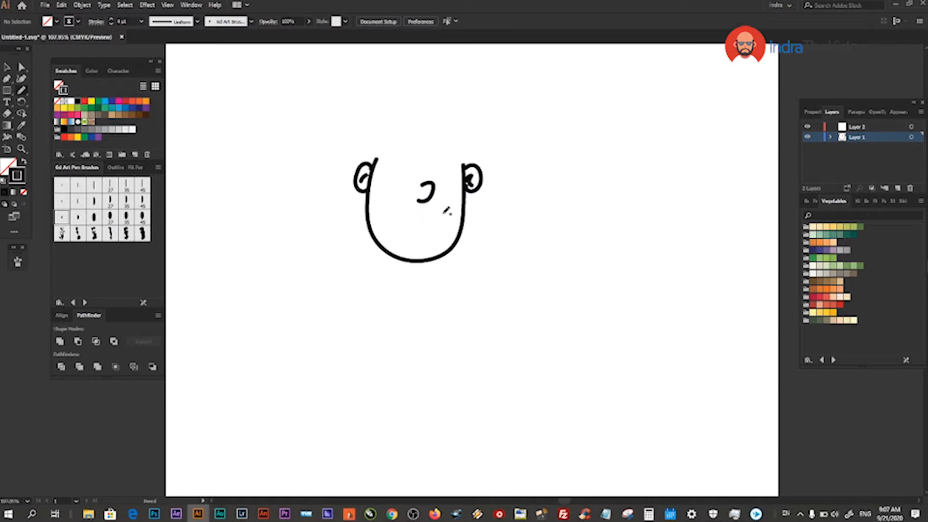
- Draw the eyebrows, two dot eyes and a smiling mouth around the nose on the character's face
{"action": "left_click_drag", "start_coordinate": [430, 163], "coordinate": [449, 173]}
{"action": "left_click", "coordinate": [409, 177]}
{"action": "left_click", "coordinate": [434, 178]}
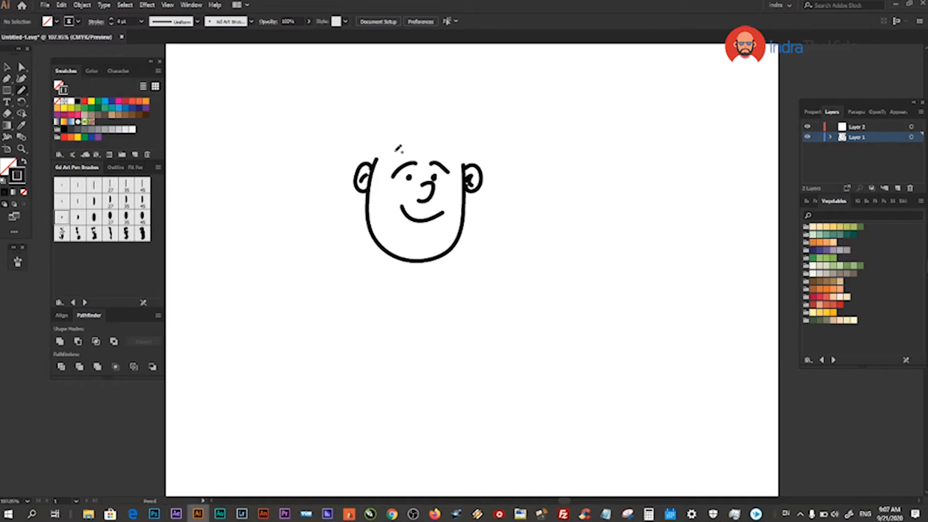
- Draw a hard hat on the head with a curved brim, a double-line centre ridge and a rounded dome
{"action": "mouse_move", "coordinate": [377, 157]}
{"action": "left_mouse_down"}
{"action": "mouse_move", "coordinate": [419, 146]}
{"action": "mouse_move", "coordinate": [473, 152]}
{"action": "left_mouse_up"}
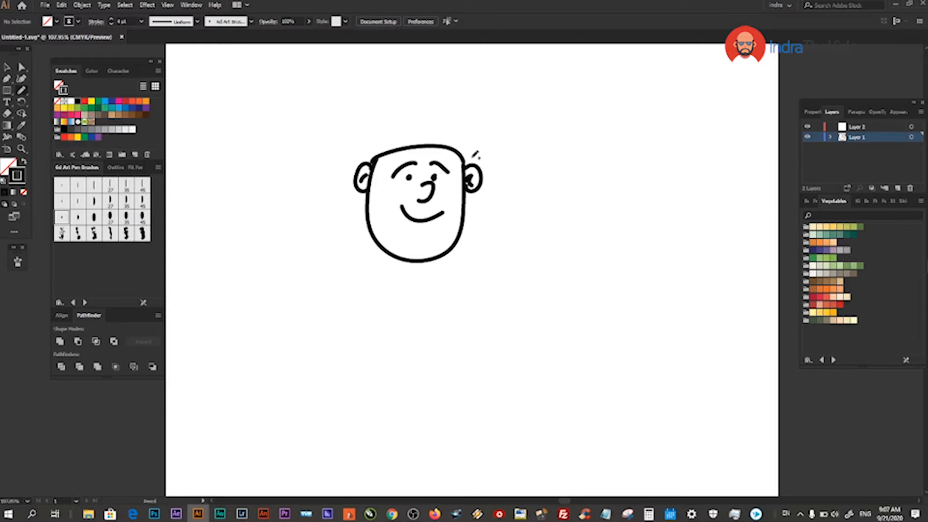
{"action": "mouse_move", "coordinate": [374, 155]}
{"action": "left_mouse_down"}
{"action": "mouse_move", "coordinate": [425, 124]}
{"action": "mouse_move", "coordinate": [472, 141]}
{"action": "mouse_move", "coordinate": [469, 158]}
{"action": "left_mouse_up"}
{"action": "mouse_move", "coordinate": [426, 126]}
{"action": "left_mouse_down"}
{"action": "mouse_move", "coordinate": [419, 97]}
{"action": "mouse_move", "coordinate": [430, 89]}
{"action": "mouse_move", "coordinate": [440, 127]}
{"action": "left_mouse_up"}
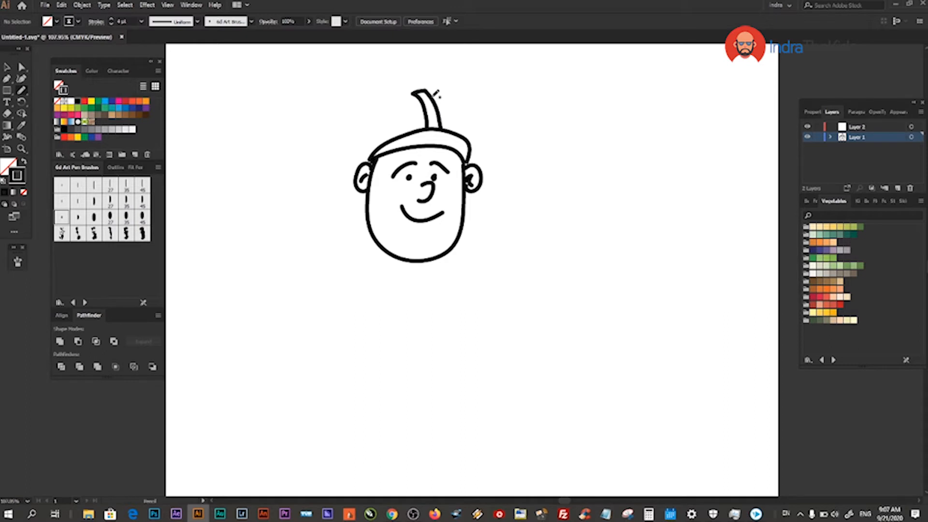
{"action": "mouse_move", "coordinate": [427, 90]}
{"action": "left_mouse_down"}
{"action": "mouse_move", "coordinate": [466, 115]}
{"action": "mouse_move", "coordinate": [468, 142]}
{"action": "mouse_move", "coordinate": [410, 97]}
{"action": "mouse_move", "coordinate": [379, 114]}
{"action": "mouse_move", "coordinate": [370, 156]}
{"action": "left_mouse_up"}
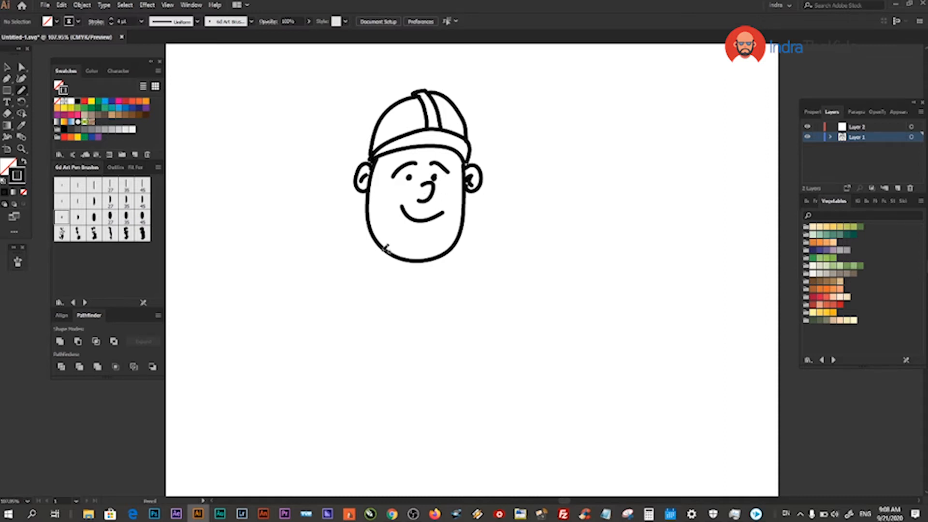
- Draw a pointed shirt collar under the chin and three small round buttons in a column below it
{"action": "mouse_move", "coordinate": [381, 249]}
{"action": "left_mouse_down"}
{"action": "mouse_move", "coordinate": [452, 271]}
{"action": "mouse_move", "coordinate": [448, 252]}
{"action": "mouse_move", "coordinate": [400, 267]}
{"action": "mouse_move", "coordinate": [411, 274]}
{"action": "mouse_move", "coordinate": [434, 260]}
{"action": "left_mouse_up"}
{"action": "left_click_drag", "start_coordinate": [404, 317], "coordinate": [407, 359]}
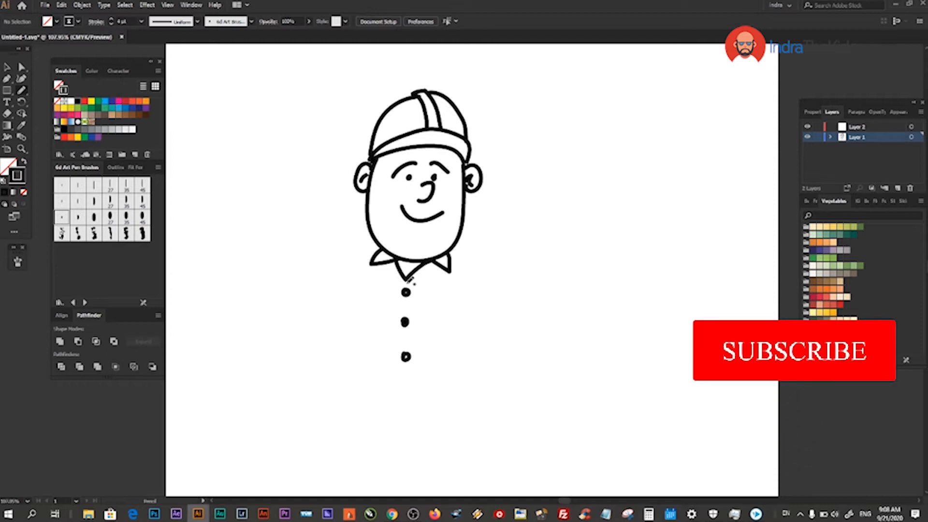
- Draw the torso edge on the waving side and a raised, bent arm ending in an open hand with spread fingers
{"action": "left_click_drag", "start_coordinate": [359, 278], "coordinate": [344, 381]}
{"action": "mouse_move", "coordinate": [376, 242]}
{"action": "left_mouse_down"}
{"action": "mouse_move", "coordinate": [355, 265]}
{"action": "mouse_move", "coordinate": [333, 317]}
{"action": "mouse_move", "coordinate": [305, 277]}
{"action": "mouse_move", "coordinate": [278, 293]}
{"action": "mouse_move", "coordinate": [320, 358]}
{"action": "mouse_move", "coordinate": [348, 342]}
{"action": "left_mouse_up"}
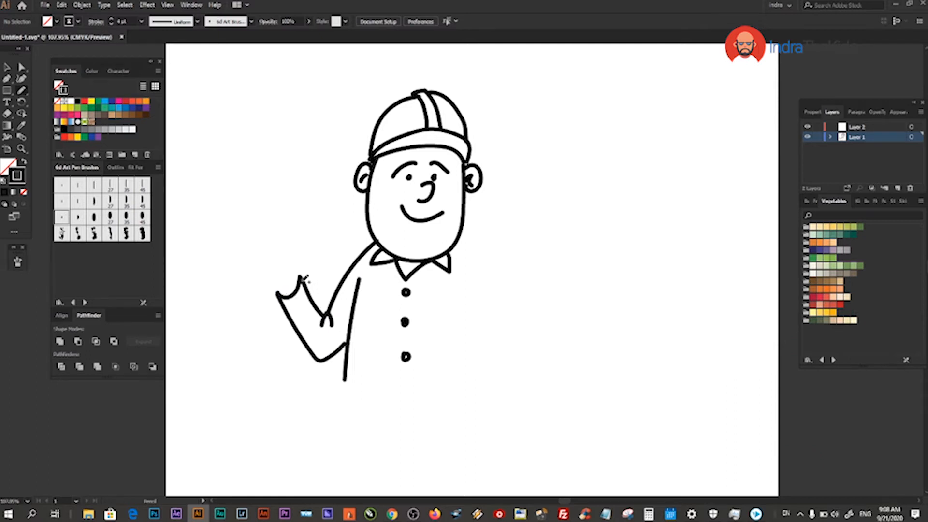
{"action": "mouse_move", "coordinate": [302, 275]}
{"action": "left_mouse_down"}
{"action": "mouse_move", "coordinate": [290, 248]}
{"action": "mouse_move", "coordinate": [270, 265]}
{"action": "mouse_move", "coordinate": [280, 234]}
{"action": "mouse_move", "coordinate": [269, 266]}
{"action": "left_mouse_up"}
{"action": "mouse_move", "coordinate": [268, 265]}
{"action": "left_mouse_down"}
{"action": "mouse_move", "coordinate": [252, 264]}
{"action": "mouse_move", "coordinate": [280, 296]}
{"action": "left_mouse_up"}
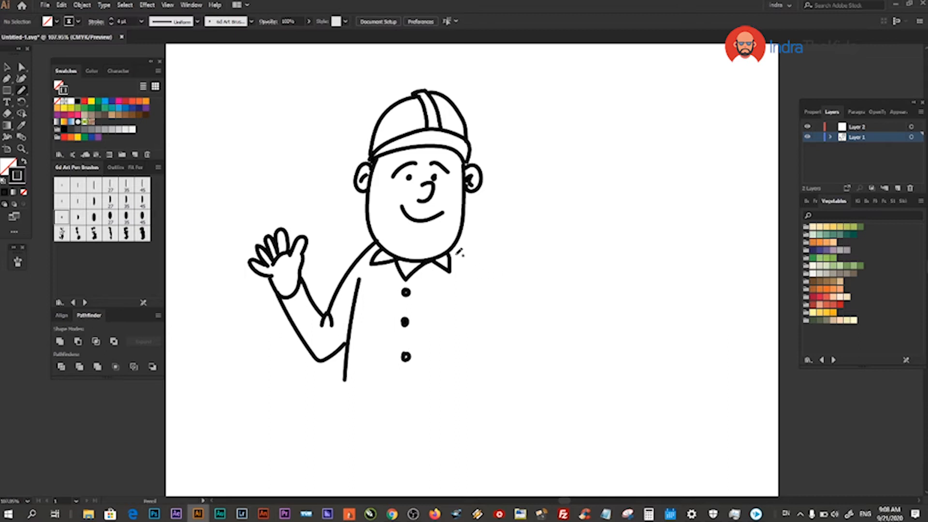
- Draw the opposite torso edge and the lowered arm with a cuff and a hanging hand
{"action": "left_click_drag", "start_coordinate": [457, 266], "coordinate": [476, 372]}
{"action": "mouse_move", "coordinate": [451, 248]}
{"action": "left_mouse_down"}
{"action": "mouse_move", "coordinate": [473, 269]}
{"action": "mouse_move", "coordinate": [513, 368]}
{"action": "mouse_move", "coordinate": [482, 414]}
{"action": "mouse_move", "coordinate": [488, 408]}
{"action": "mouse_move", "coordinate": [488, 430]}
{"action": "mouse_move", "coordinate": [494, 409]}
{"action": "mouse_move", "coordinate": [507, 407]}
{"action": "mouse_move", "coordinate": [498, 431]}
{"action": "left_mouse_up"}
- Add a fourth shirt button, the curved shirt hem and the top line of each chest pocket
{"action": "left_click_drag", "start_coordinate": [405, 389], "coordinate": [407, 393]}
{"action": "mouse_move", "coordinate": [342, 385]}
{"action": "left_mouse_down"}
{"action": "mouse_move", "coordinate": [344, 401]}
{"action": "mouse_move", "coordinate": [405, 416]}
{"action": "left_mouse_up"}
{"action": "left_click_drag", "start_coordinate": [409, 419], "coordinate": [474, 410]}
{"action": "left_click_drag", "start_coordinate": [422, 302], "coordinate": [448, 299]}
{"action": "left_click_drag", "start_coordinate": [365, 302], "coordinate": [387, 301]}
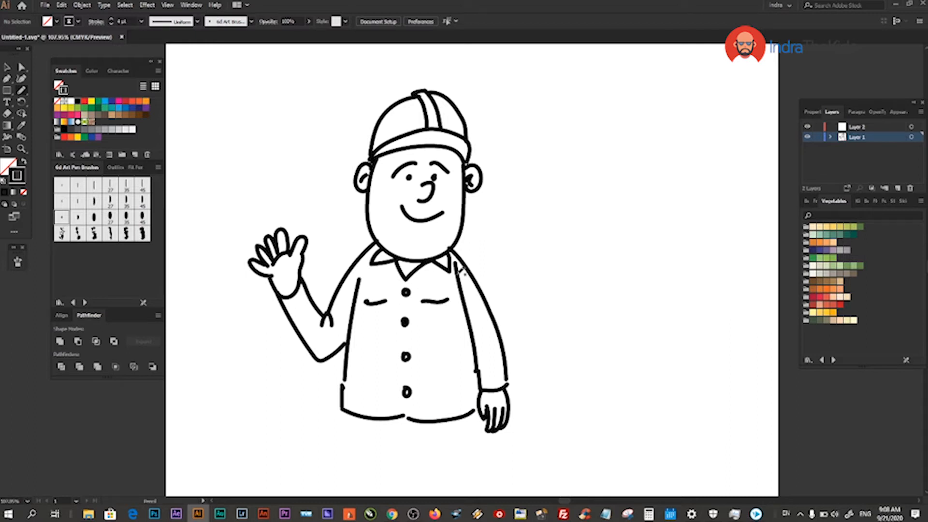
- Draw a rounded patch on each upper sleeve and a belt with a buckle and loops below the shirt hem
{"action": "left_click_drag", "start_coordinate": [462, 266], "coordinate": [473, 288]}
{"action": "left_click_drag", "start_coordinate": [358, 271], "coordinate": [339, 290]}
{"action": "left_click_drag", "start_coordinate": [391, 419], "coordinate": [415, 422]}
{"action": "mouse_move", "coordinate": [355, 419]}
{"action": "left_mouse_down"}
{"action": "mouse_move", "coordinate": [453, 433]}
{"action": "mouse_move", "coordinate": [459, 419]}
{"action": "mouse_move", "coordinate": [457, 429]}
{"action": "mouse_move", "coordinate": [478, 419]}
{"action": "left_mouse_up"}
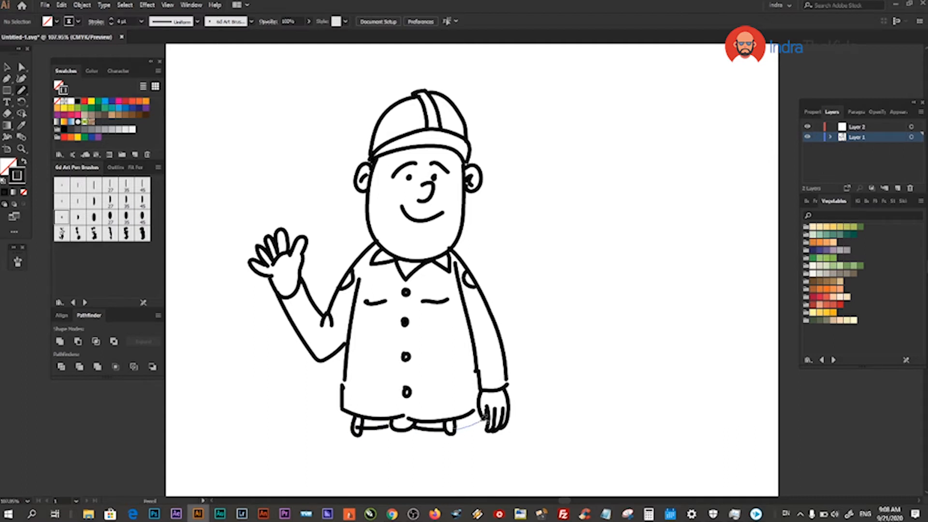
- Draw the trousers below the belt with a centre seam, two outer leg lines and curved side pockets
{"action": "left_click_drag", "start_coordinate": [398, 448], "coordinate": [412, 445]}
{"action": "left_click_drag", "start_coordinate": [406, 447], "coordinate": [413, 486]}
{"action": "left_click_drag", "start_coordinate": [479, 429], "coordinate": [475, 487]}
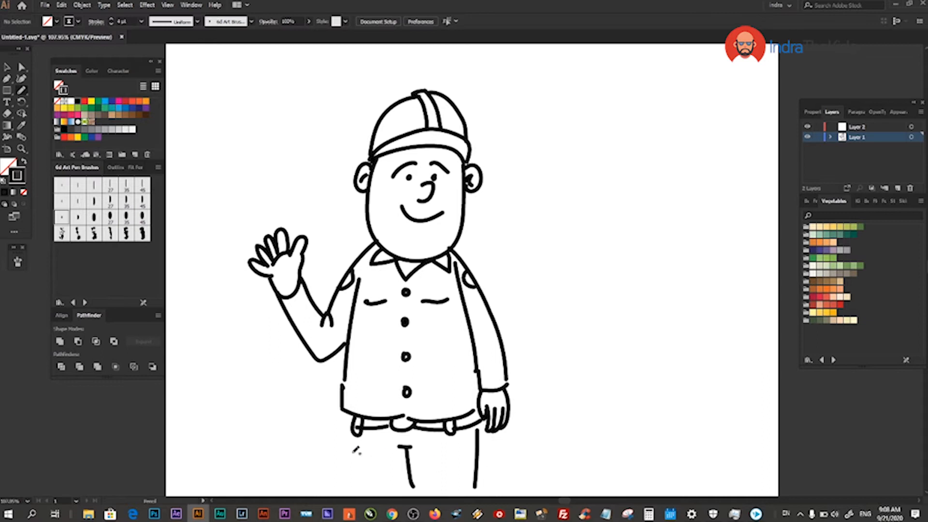
{"action": "left_click_drag", "start_coordinate": [349, 436], "coordinate": [352, 487]}
{"action": "left_click_drag", "start_coordinate": [457, 436], "coordinate": [472, 450]}
{"action": "left_click_drag", "start_coordinate": [372, 441], "coordinate": [357, 451]}
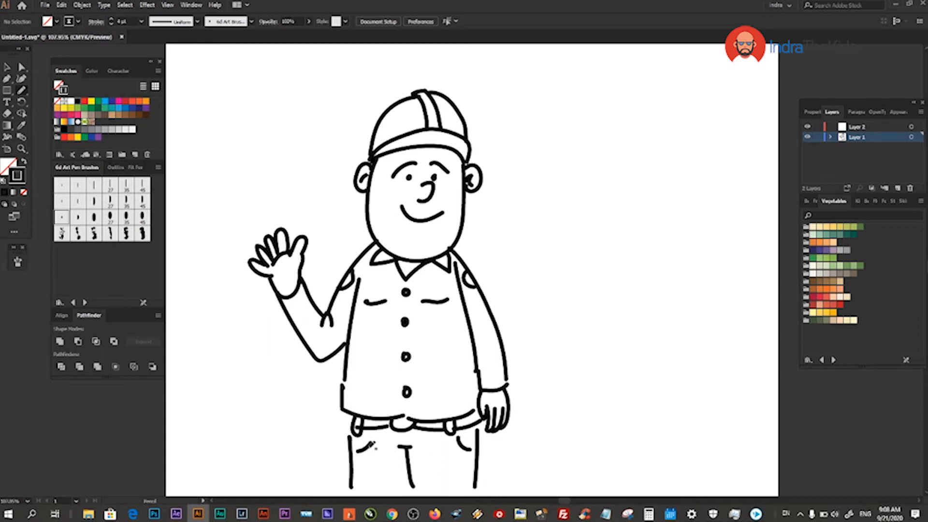
- Complete the outlines of both chest pockets and add short cheek marks at the ends of the smile
{"action": "mouse_move", "coordinate": [367, 301]}
{"action": "left_mouse_down"}
{"action": "mouse_move", "coordinate": [372, 322]}
{"action": "mouse_move", "coordinate": [389, 327]}
{"action": "mouse_move", "coordinate": [393, 301]}
{"action": "mouse_move", "coordinate": [442, 324]}
{"action": "mouse_move", "coordinate": [452, 321]}
{"action": "mouse_move", "coordinate": [454, 301]}
{"action": "mouse_move", "coordinate": [451, 321]}
{"action": "left_mouse_up"}
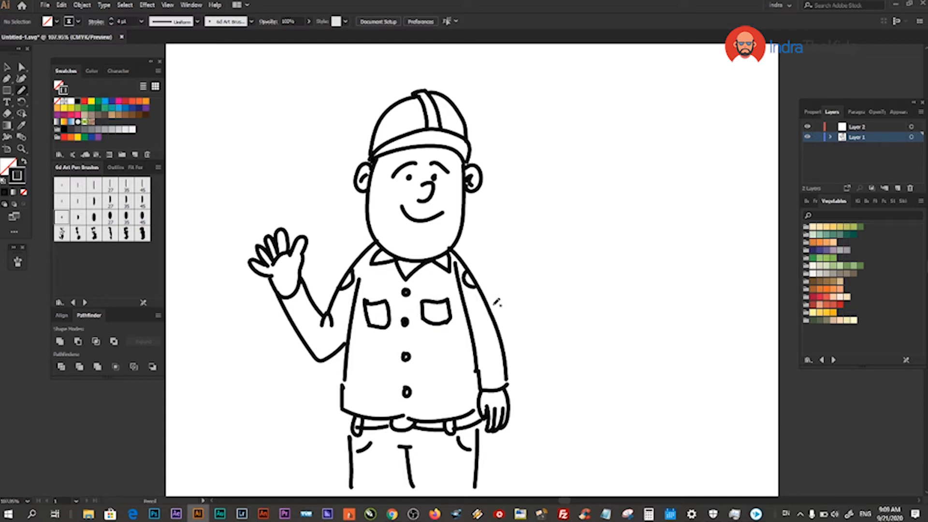
{"action": "left_click_drag", "start_coordinate": [396, 211], "coordinate": [445, 216]}
- Save the drawing to the Desktop as an SVG file named Test, accepting the current SVG options
{"action": "left_click", "coordinate": [45, 6]}
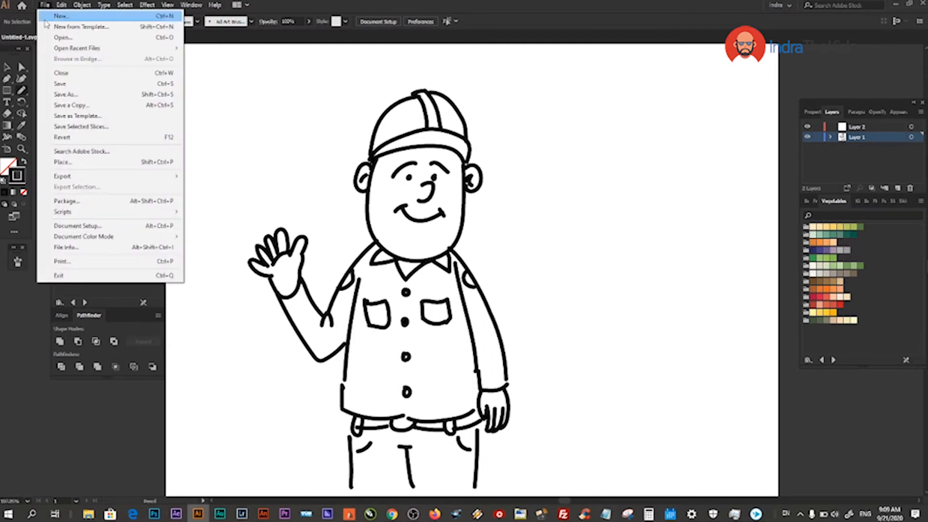
{"action": "left_click", "coordinate": [65, 95]}
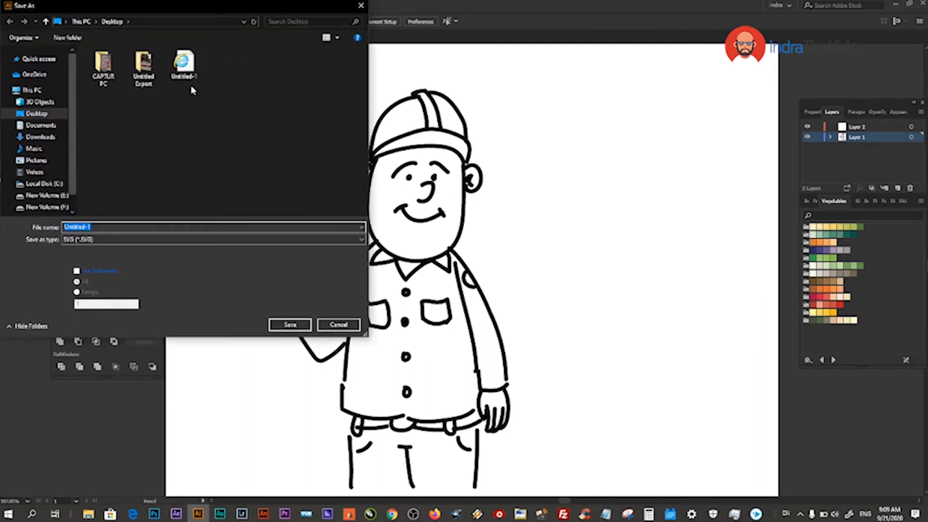
{"action": "left_click", "coordinate": [57, 117]}
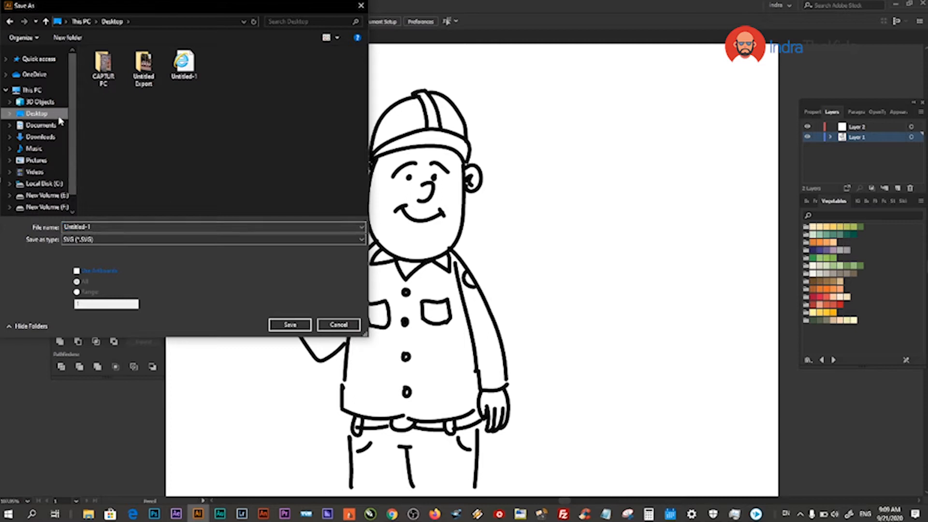
{"action": "left_click", "coordinate": [98, 226]}
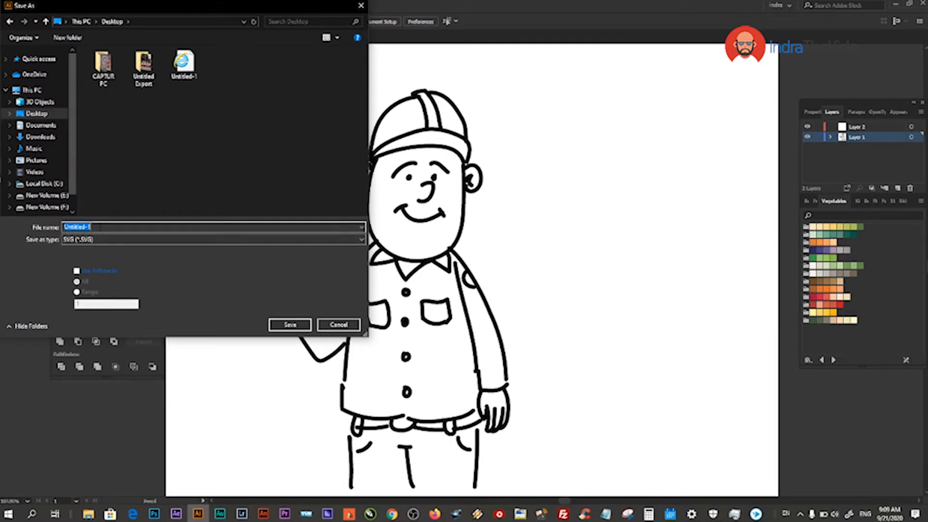
{"action": "type", "text": "Test"}
{"action": "left_click", "coordinate": [286, 324]}
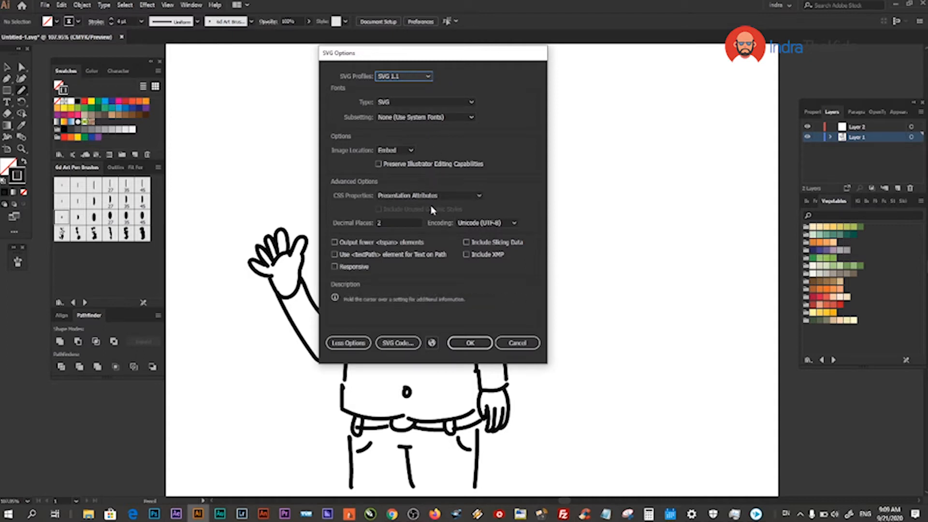
{"action": "left_click", "coordinate": [474, 343]}
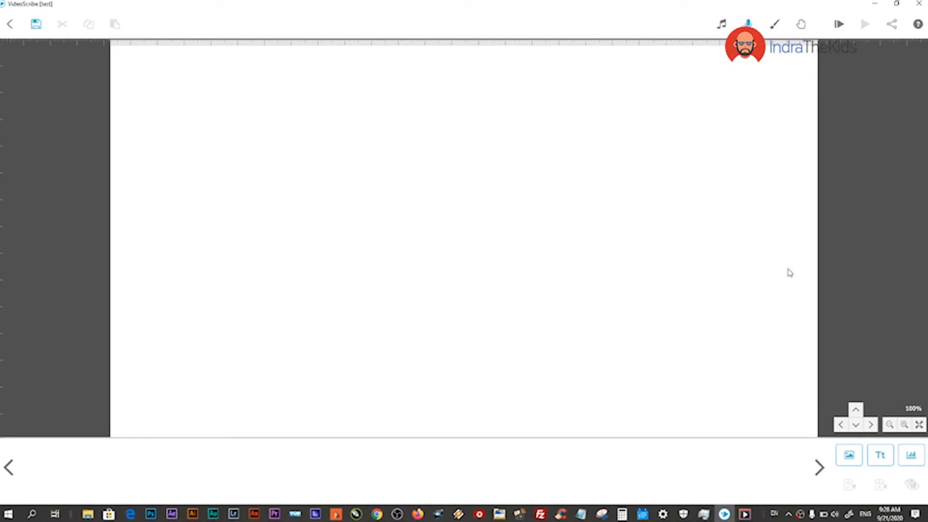
- In VideoScribe, add the waving worker from the recently used images, enlarge it and place it on the canvas's left half
{"action": "left_click", "coordinate": [853, 465]}
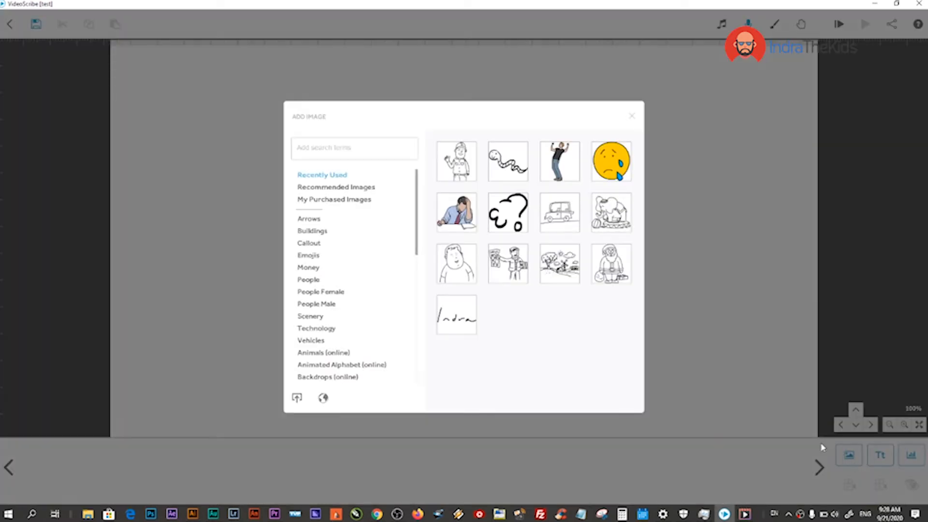
{"action": "left_click", "coordinate": [452, 168]}
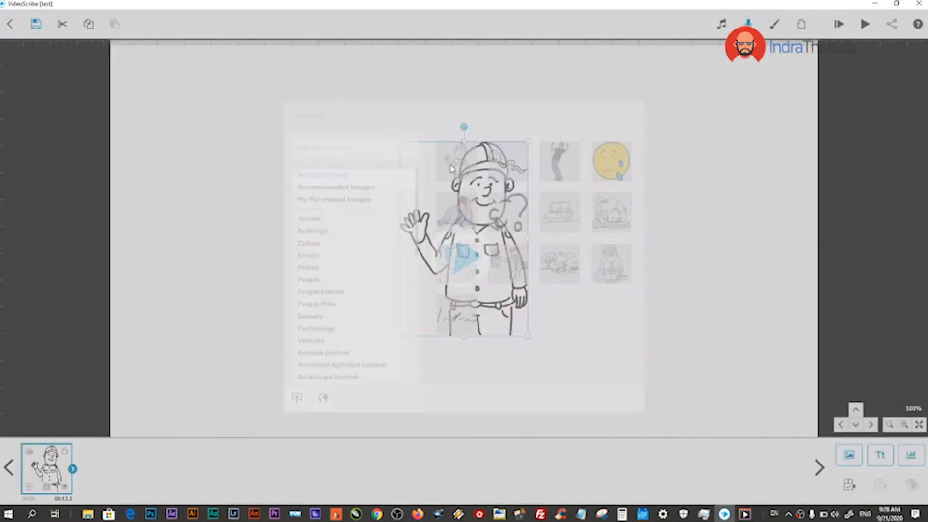
{"action": "left_click_drag", "start_coordinate": [400, 336], "coordinate": [361, 408]}
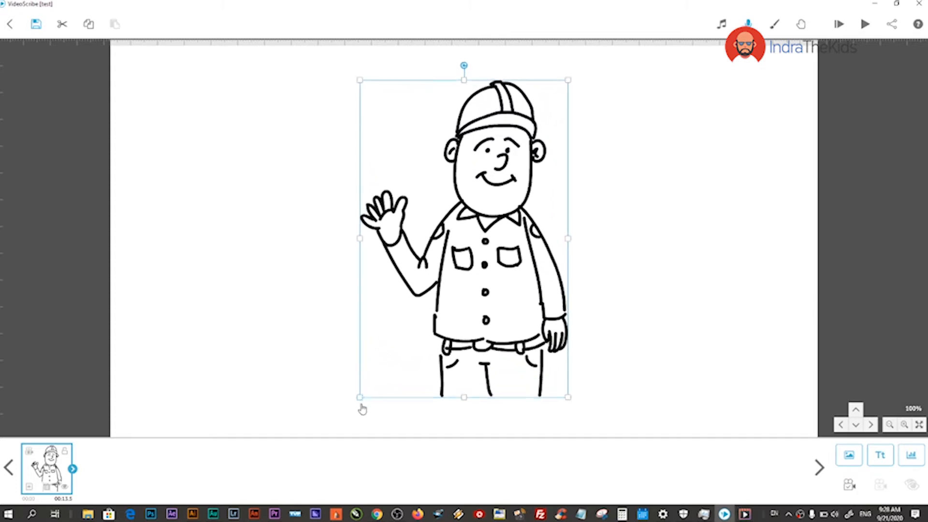
{"action": "left_click_drag", "start_coordinate": [464, 219], "coordinate": [281, 218]}
{"action": "left_click", "coordinate": [447, 213]}
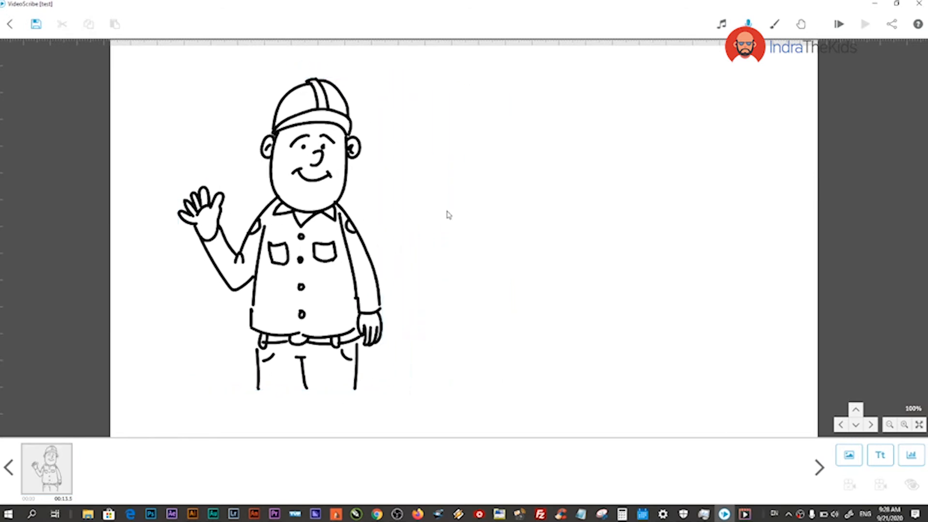
- Set the camera position of the worker image to the current full-canvas view
{"action": "left_click", "coordinate": [310, 217]}
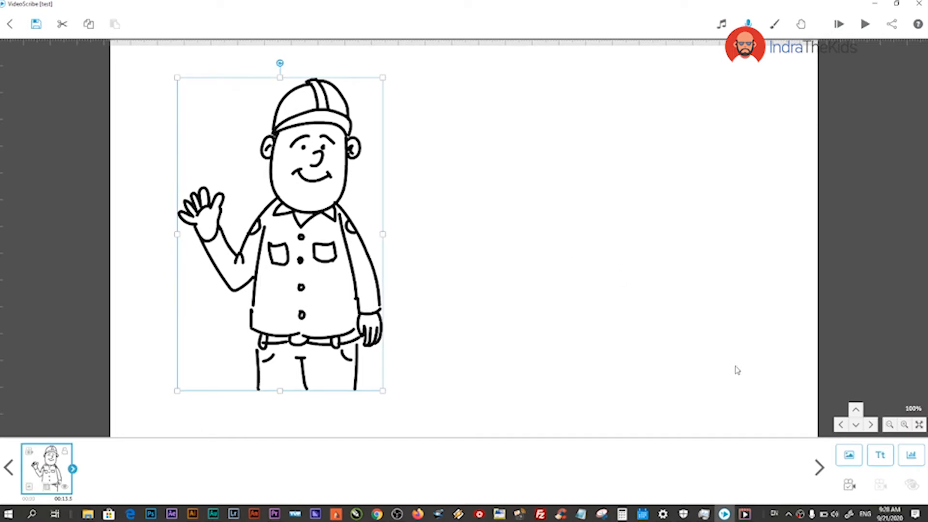
{"action": "left_click", "coordinate": [850, 485]}
{"action": "left_click", "coordinate": [472, 161]}
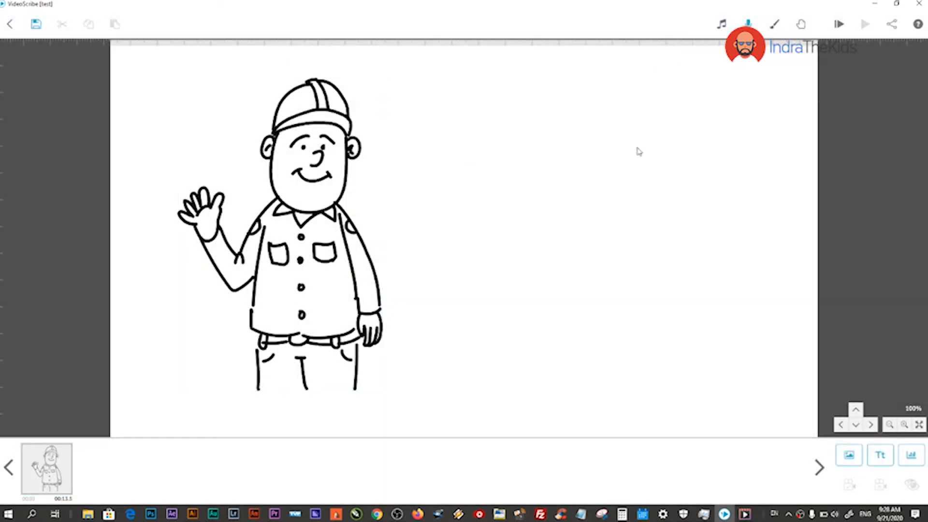
- Add the two-line text "WELCOME / TO MY CHANNEL" in the Basic font with the blue colour #5c89c6
{"action": "left_click", "coordinate": [880, 454]}
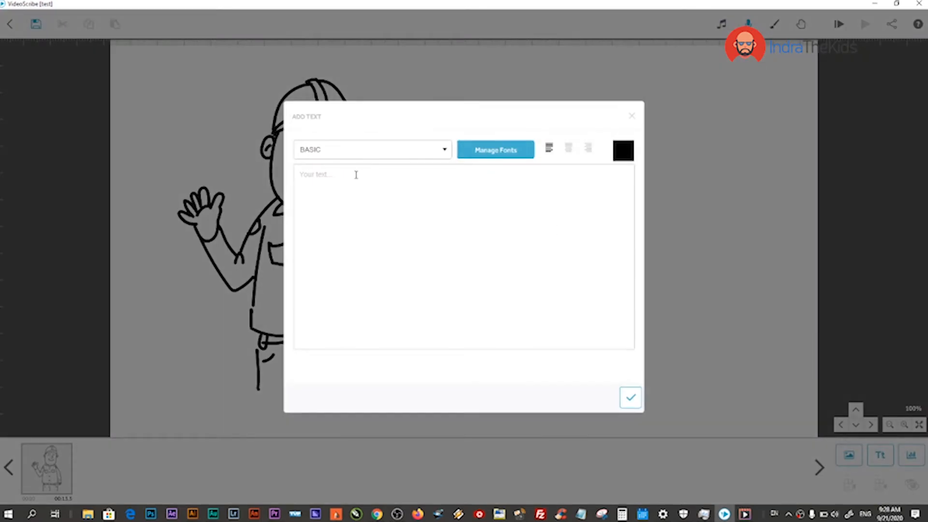
{"action": "type", "text": "S"}
{"action": "key", "text": "BackSpace"}
{"action": "type", "text": "WELCOME"}
{"action": "left_click", "coordinate": [624, 151]}
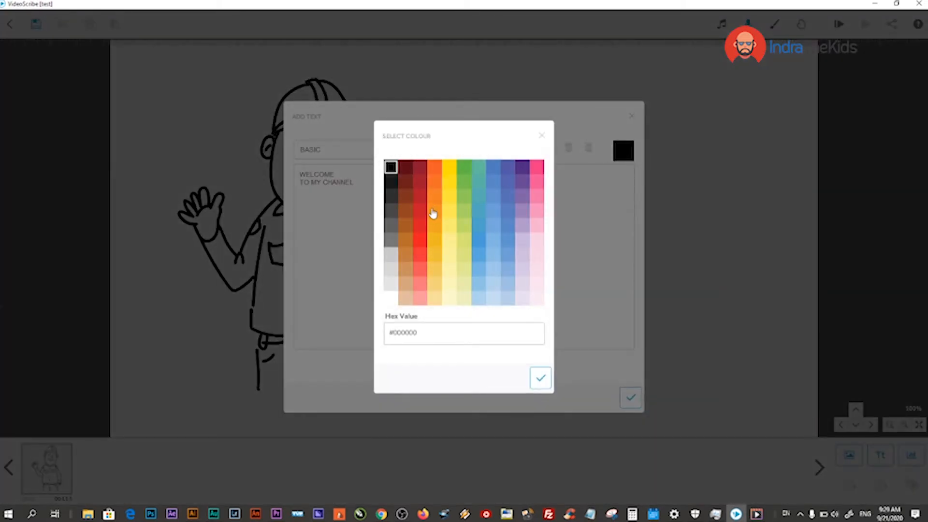
{"action": "left_click", "coordinate": [509, 226]}
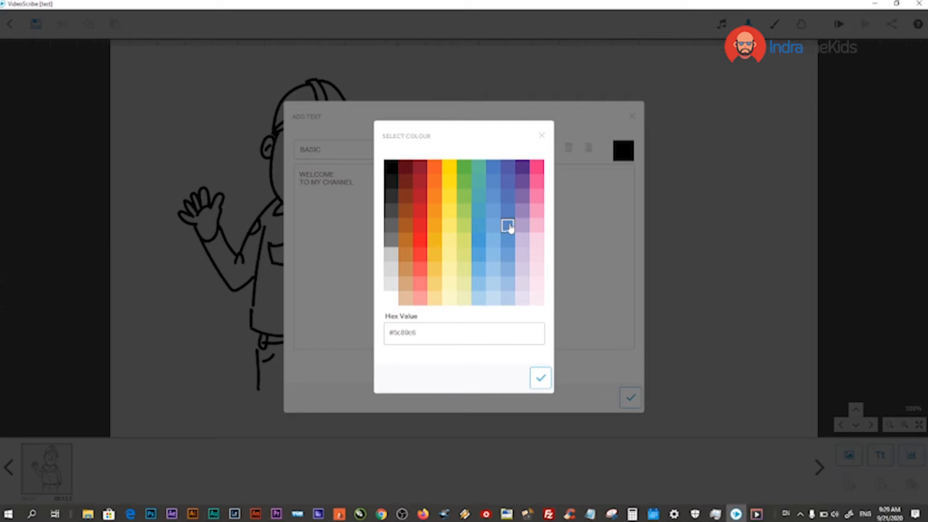
{"action": "left_click", "coordinate": [541, 378]}
{"action": "left_click", "coordinate": [631, 398]}
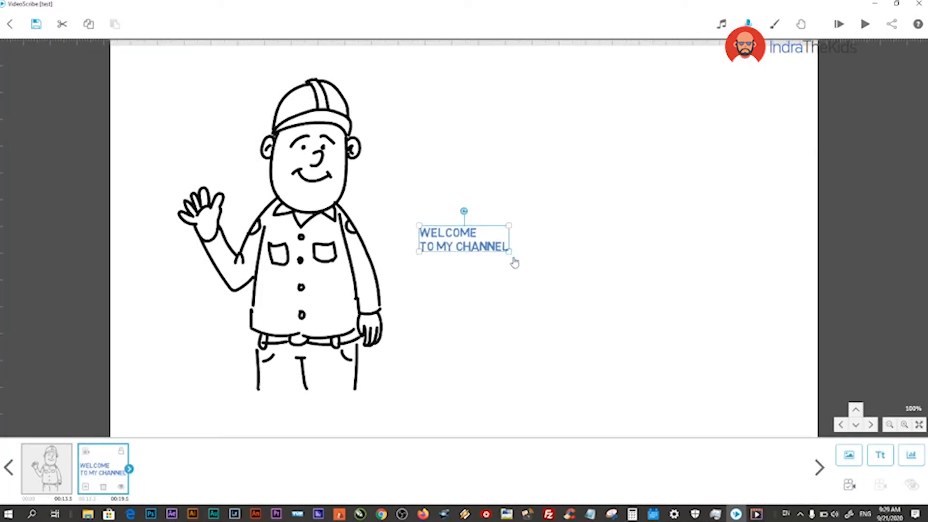
- Move the welcome text beside the worker's head, enlarge it and set its camera position to the current view
{"action": "left_click_drag", "start_coordinate": [506, 267], "coordinate": [521, 168]}
{"action": "left_click_drag", "start_coordinate": [584, 170], "coordinate": [587, 175]}
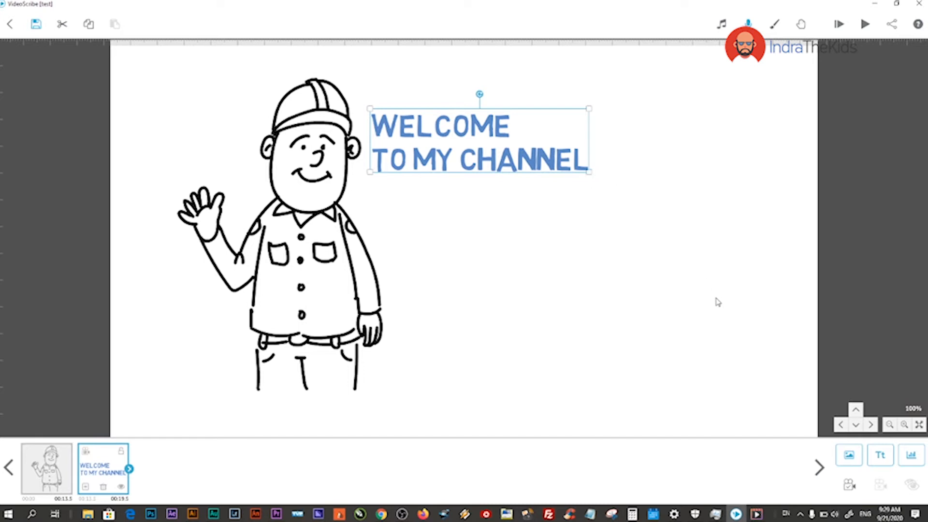
{"action": "left_click", "coordinate": [848, 485]}
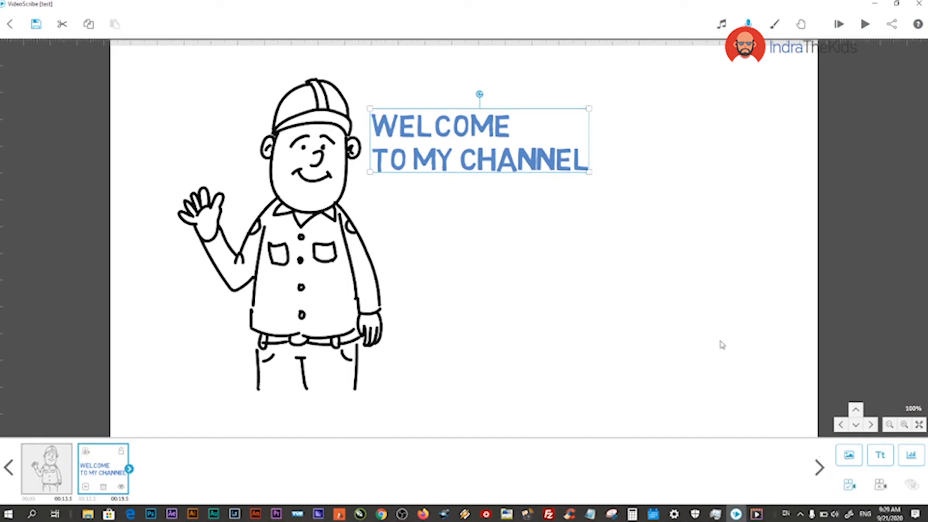
{"action": "left_click", "coordinate": [656, 261]}
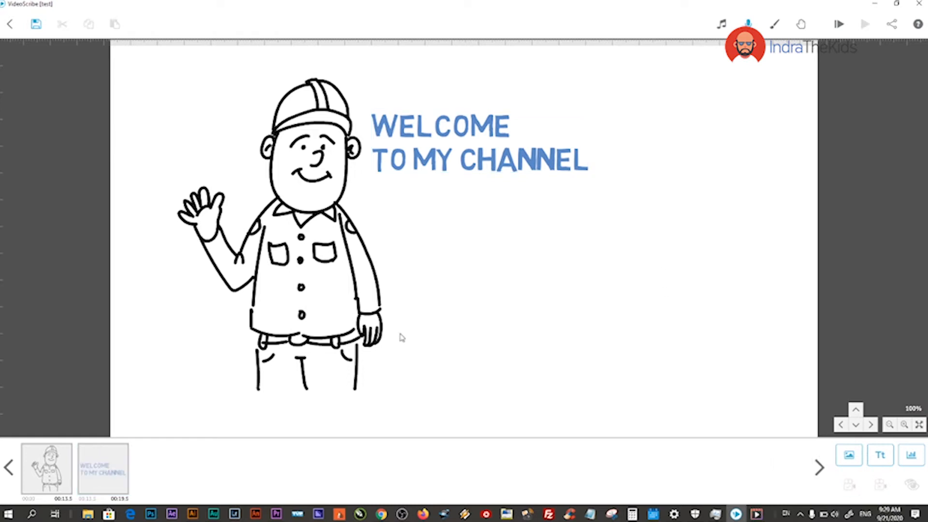
- Set the worker image's timing to 25.0 s animate, 0.0 s pause and 0.5 s transition
{"action": "left_click", "coordinate": [116, 464]}
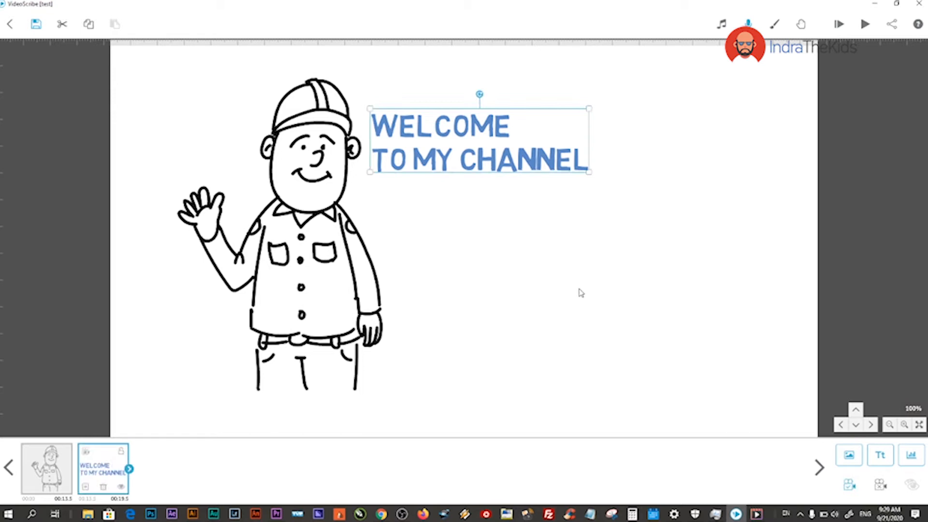
{"action": "left_click", "coordinate": [35, 455]}
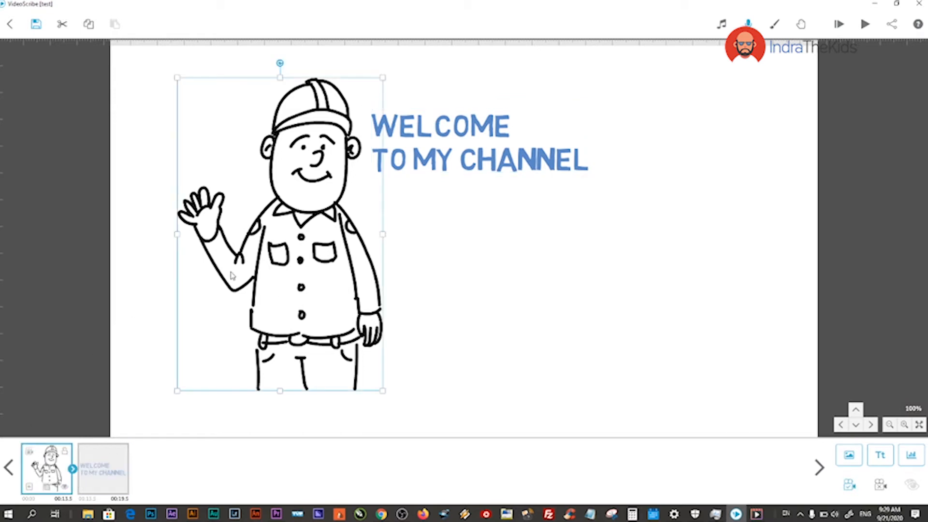
{"action": "left_click", "coordinate": [28, 488]}
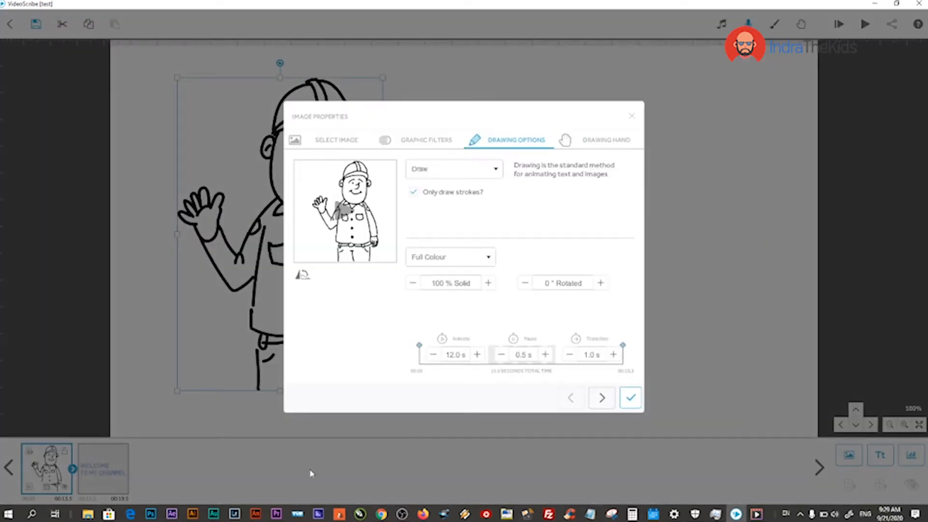
{"action": "left_click", "coordinate": [479, 355]}
{"action": "double_click", "coordinate": [477, 355]}
{"action": "double_click", "coordinate": [477, 356]}
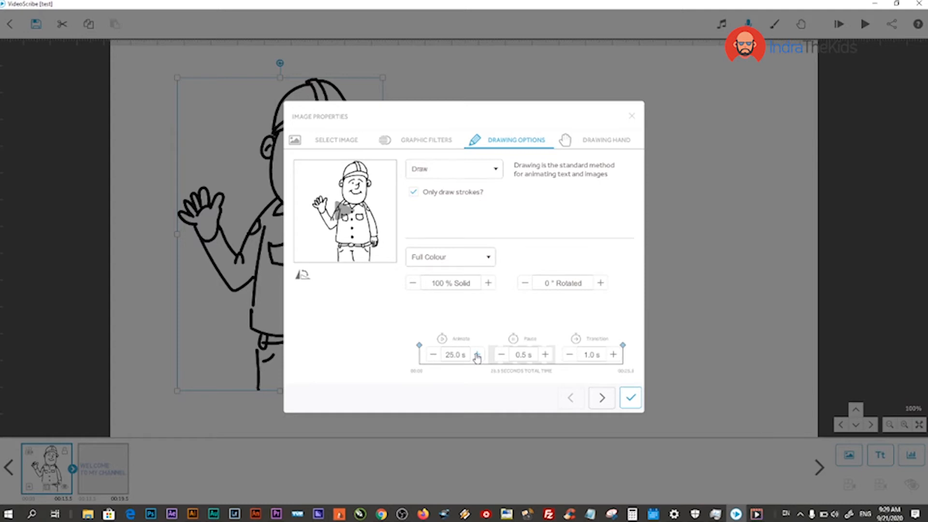
{"action": "left_click", "coordinate": [501, 356]}
{"action": "left_click", "coordinate": [570, 357]}
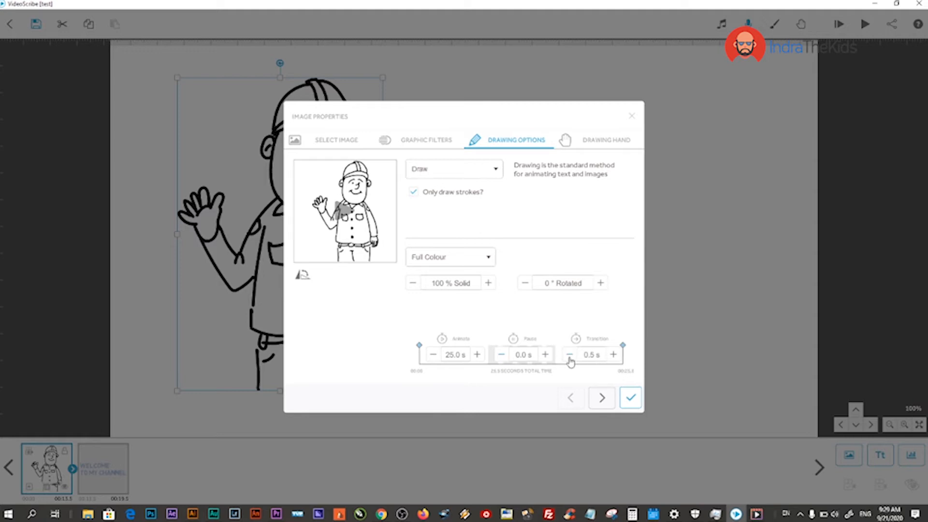
- Preview the worker's drawing with the Draw animation type and apply the image properties
{"action": "left_click", "coordinate": [498, 175]}
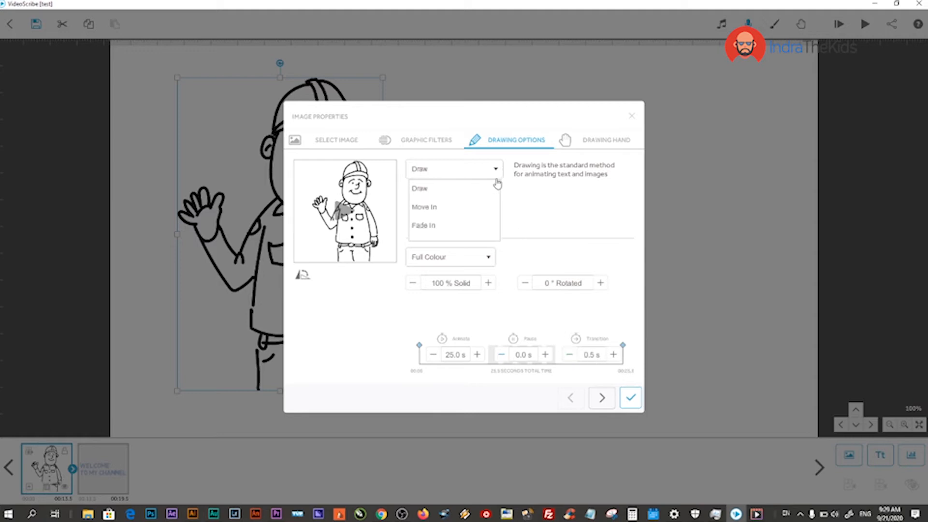
{"action": "left_click", "coordinate": [420, 189]}
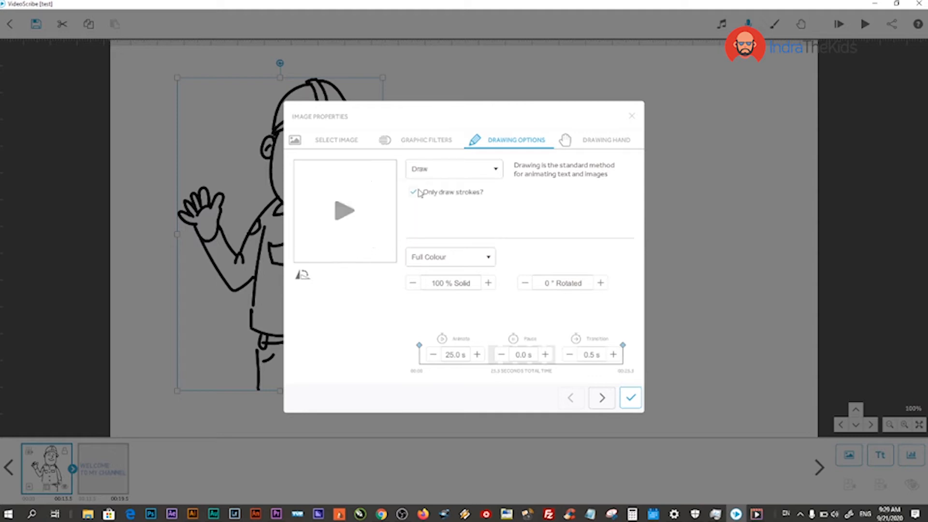
{"action": "left_click", "coordinate": [345, 212]}
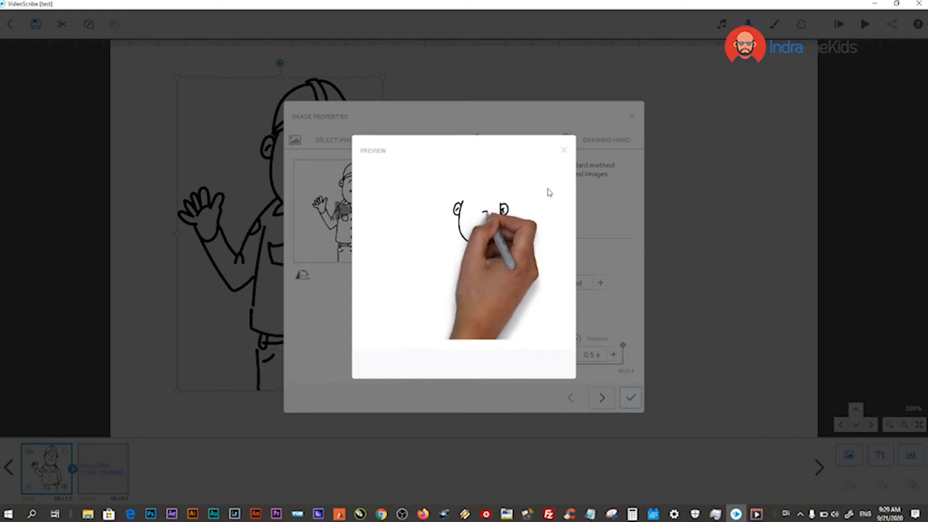
{"action": "left_click", "coordinate": [564, 153]}
{"action": "left_click", "coordinate": [631, 398]}
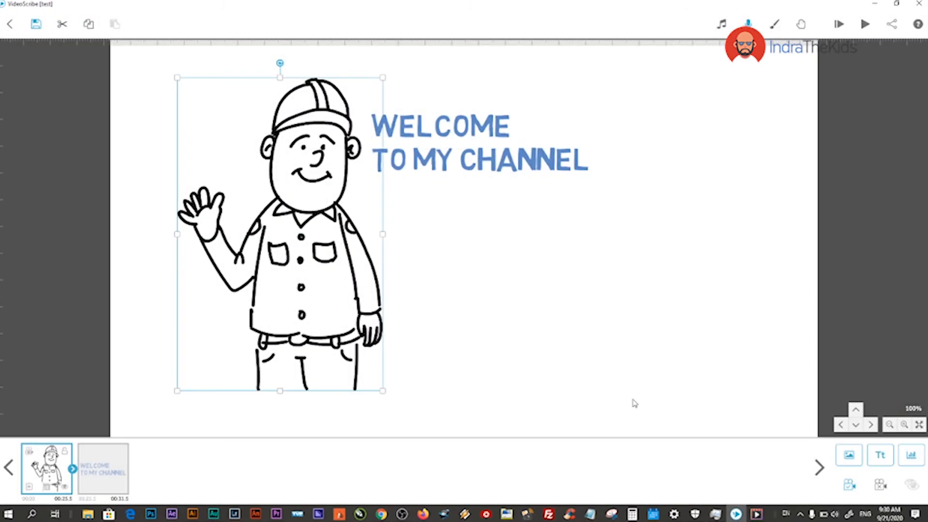
- Reduce the welcome text's transition time to 0.0 s and apply the text properties
{"action": "left_click", "coordinate": [104, 467]}
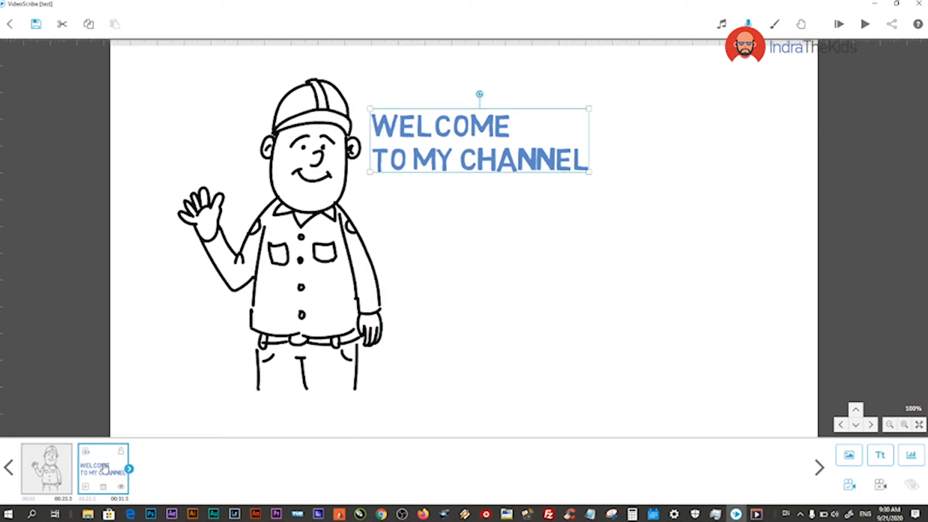
{"action": "left_click", "coordinate": [85, 485]}
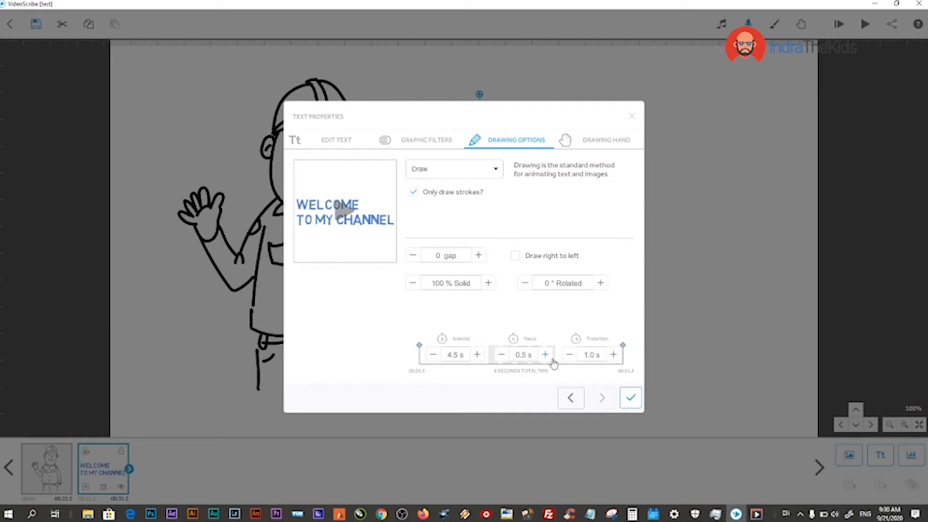
{"action": "left_click", "coordinate": [569, 356]}
{"action": "left_click", "coordinate": [569, 357]}
{"action": "left_click", "coordinate": [631, 398]}
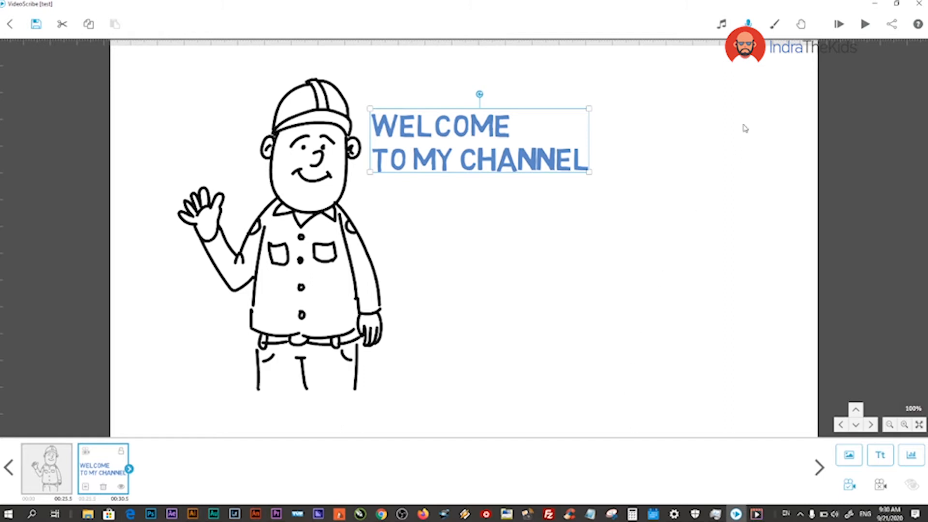
- Preview the end of the animation, stop it, and replay the video starting from the worker image
{"action": "left_click", "coordinate": [864, 22]}
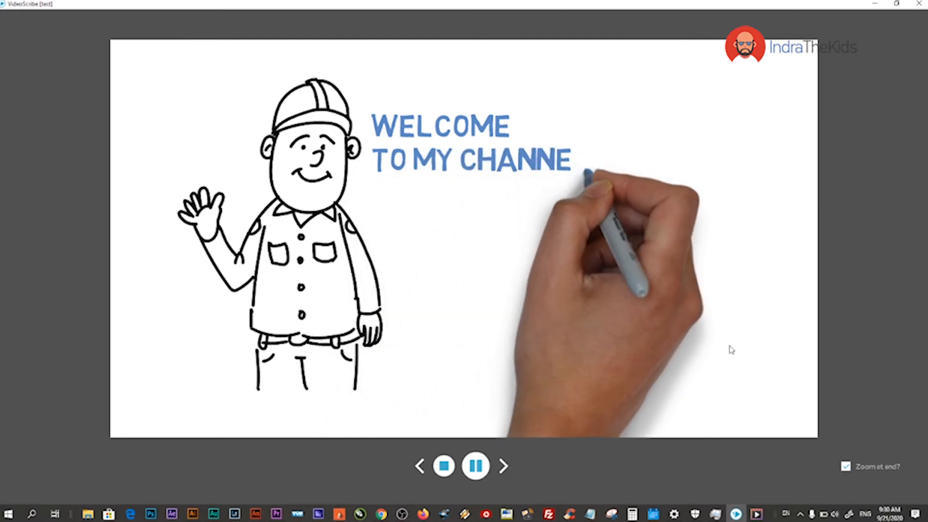
{"action": "left_click", "coordinate": [445, 467]}
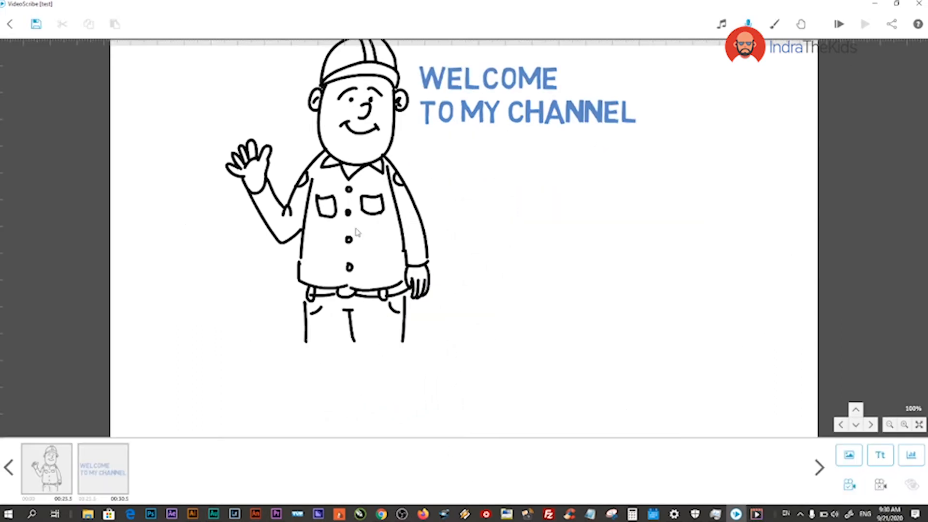
{"action": "left_click", "coordinate": [49, 459]}
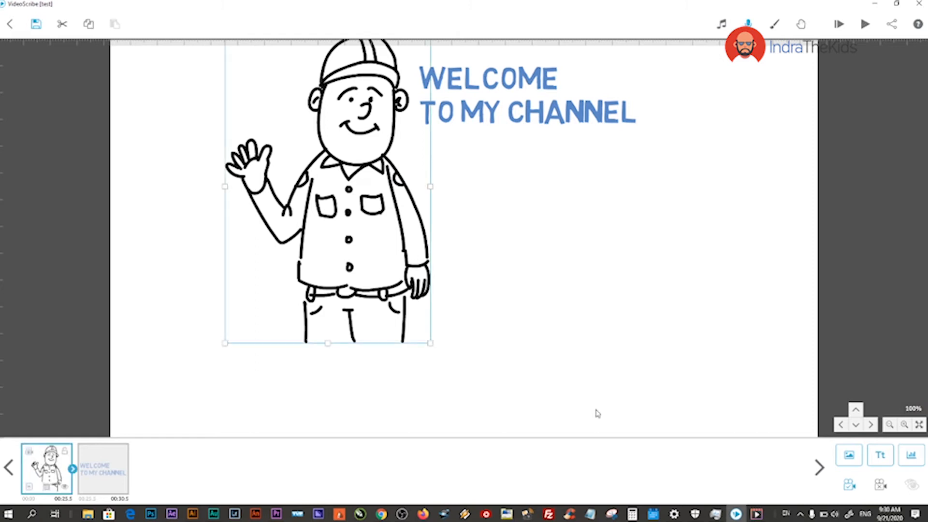
{"action": "left_click", "coordinate": [865, 24]}
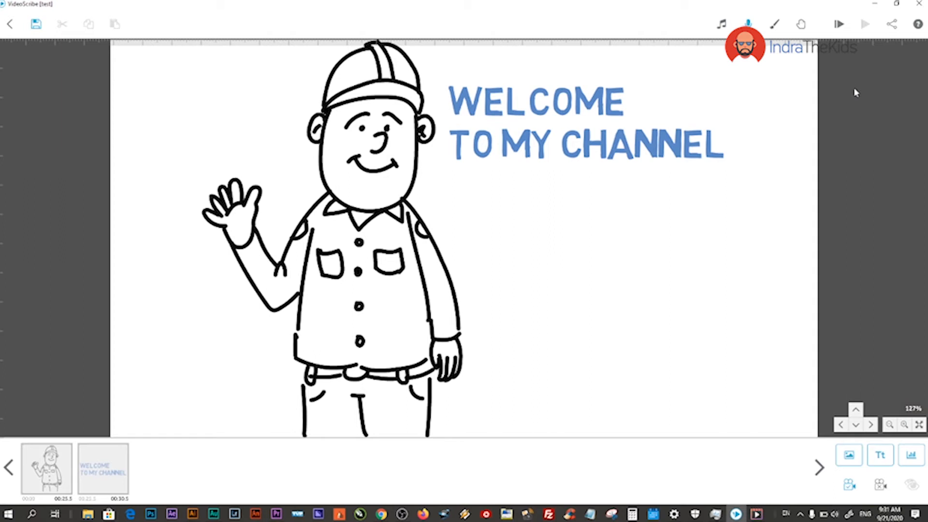
- Add the newspaper seller from the recently used images, enlarge it and place it below the welcome text, beside the worker
{"action": "left_click", "coordinate": [849, 457]}
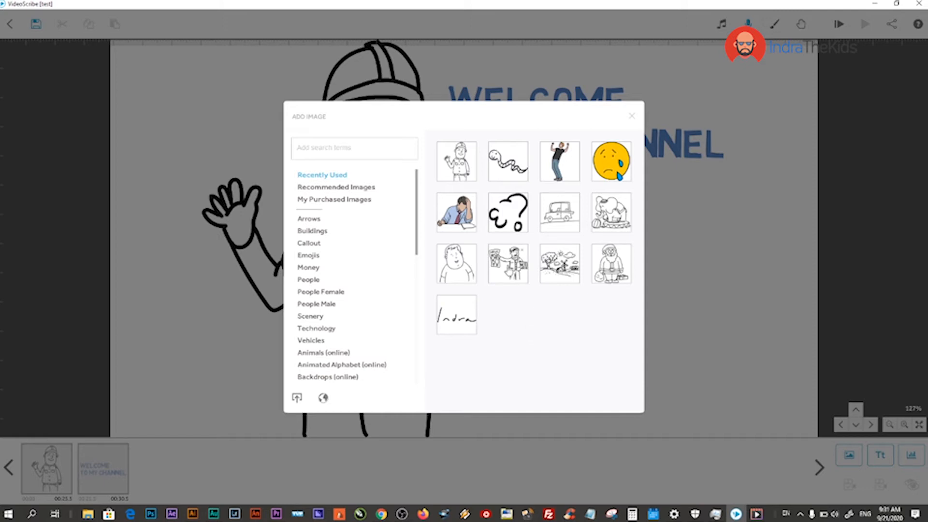
{"action": "left_click", "coordinate": [510, 270]}
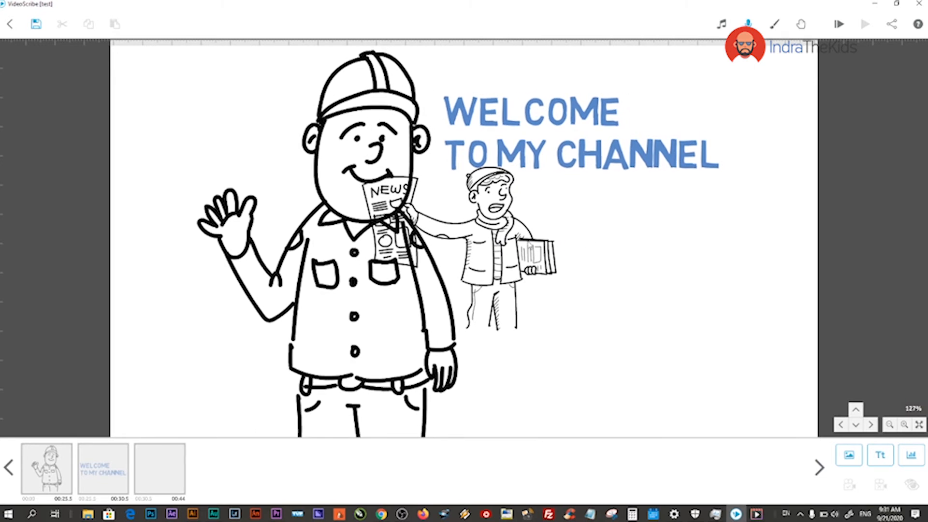
{"action": "left_click_drag", "start_coordinate": [557, 332], "coordinate": [628, 391]}
{"action": "left_click_drag", "start_coordinate": [522, 220], "coordinate": [683, 291]}
{"action": "left_click_drag", "start_coordinate": [790, 183], "coordinate": [779, 194]}
{"action": "left_click_drag", "start_coordinate": [698, 223], "coordinate": [696, 221]}
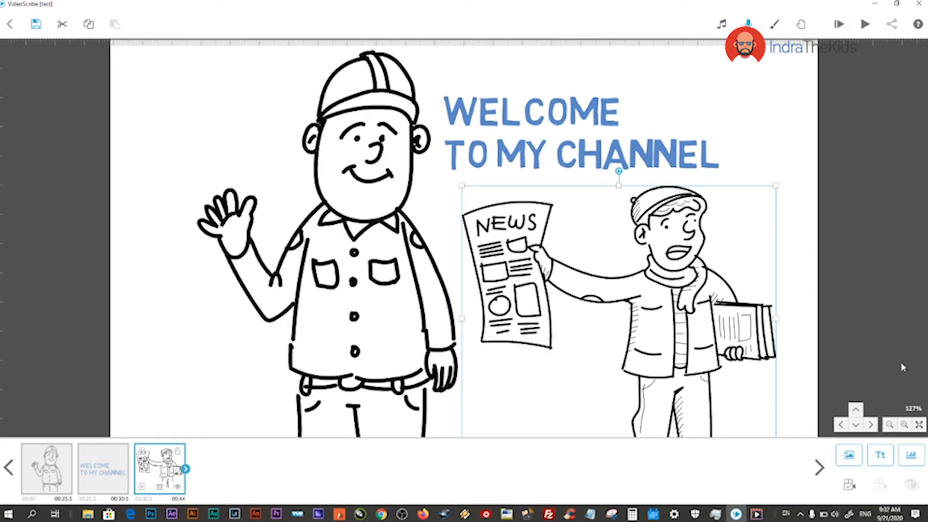
- Zoom the canvas out to 83%, enlarge the newspaper seller further and reposition it between the worker and the right canvas edge
{"action": "left_click", "coordinate": [889, 425]}
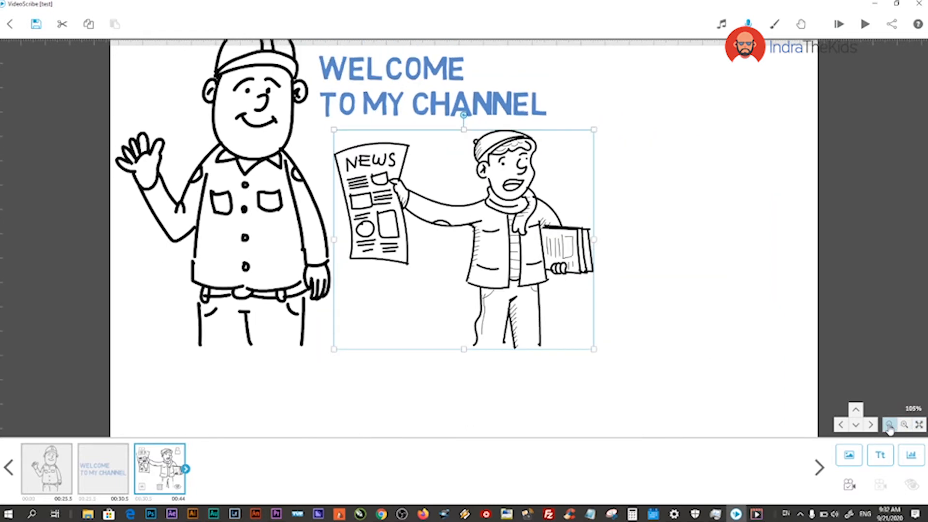
{"action": "left_click", "coordinate": [890, 425]}
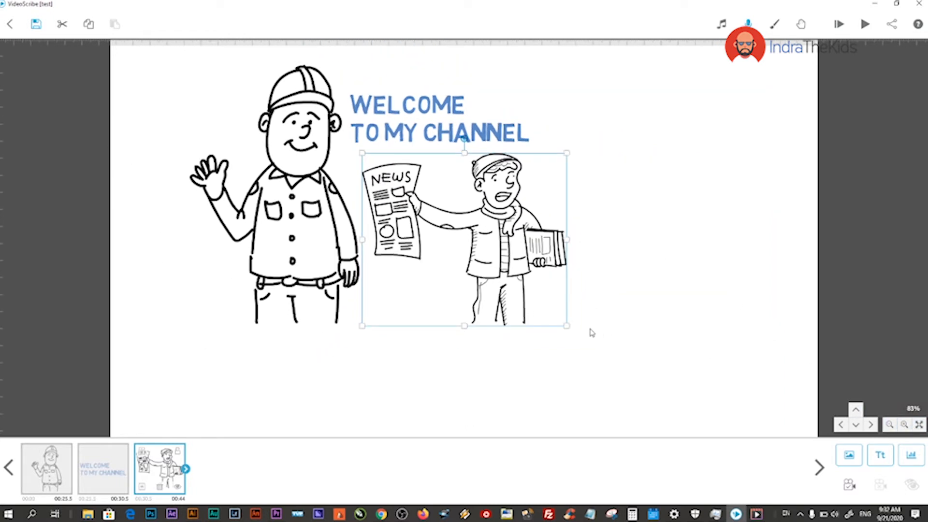
{"action": "left_click_drag", "start_coordinate": [568, 328], "coordinate": [613, 383]}
{"action": "left_click_drag", "start_coordinate": [554, 269], "coordinate": [622, 295]}
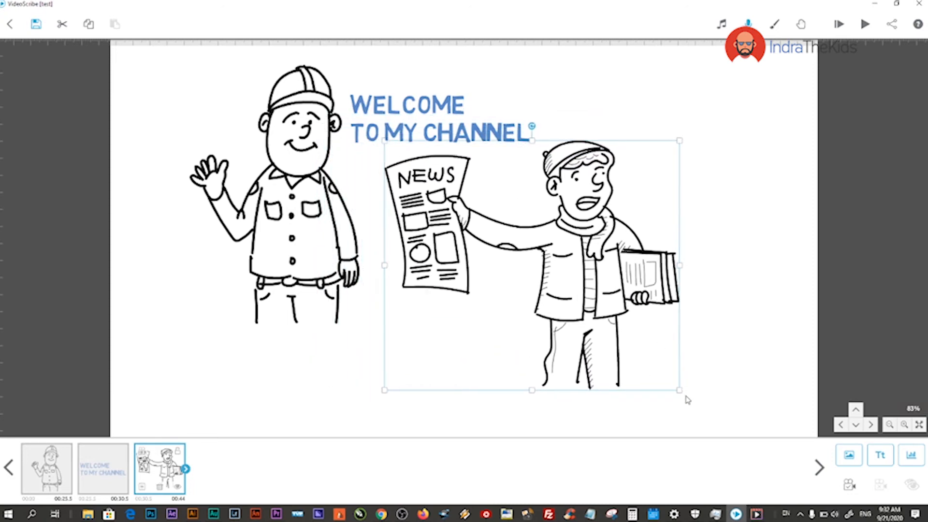
{"action": "left_click_drag", "start_coordinate": [680, 389], "coordinate": [701, 409]}
{"action": "left_click_drag", "start_coordinate": [623, 262], "coordinate": [617, 278]}
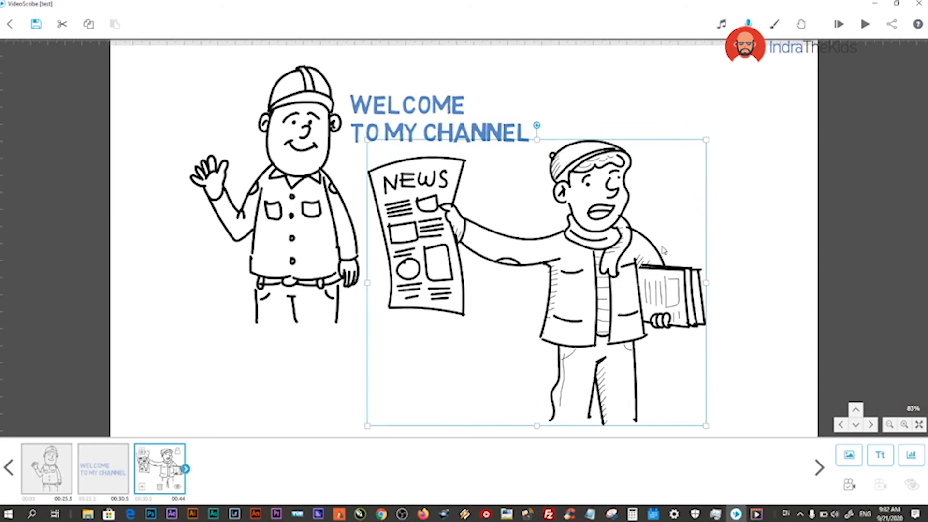
- Set the newspaper seller's camera position to the current view and preview the animation
{"action": "left_click", "coordinate": [771, 127]}
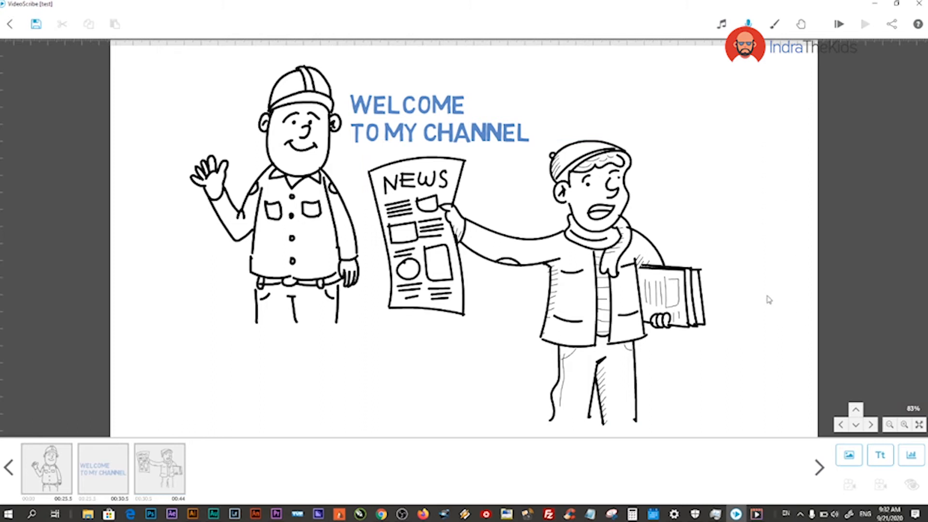
{"action": "left_click", "coordinate": [641, 239]}
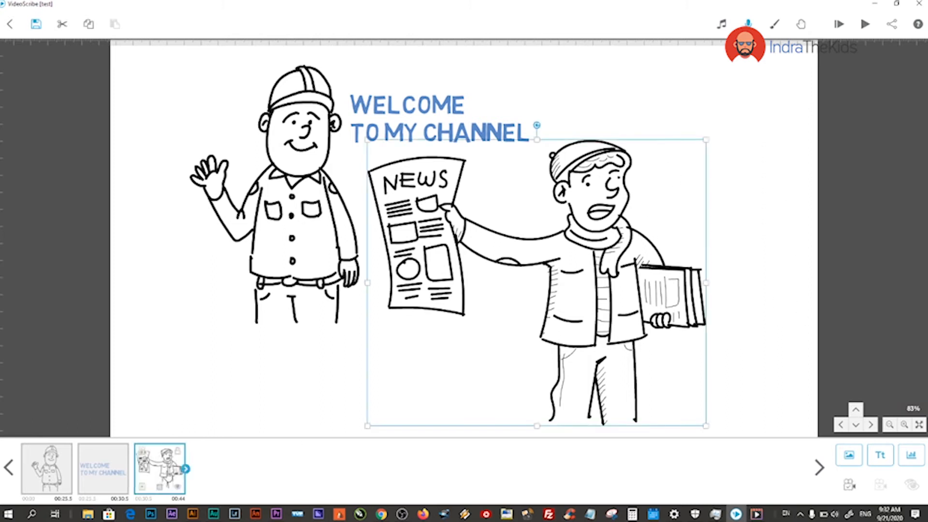
{"action": "left_click", "coordinate": [851, 490]}
{"action": "left_click", "coordinate": [865, 24]}
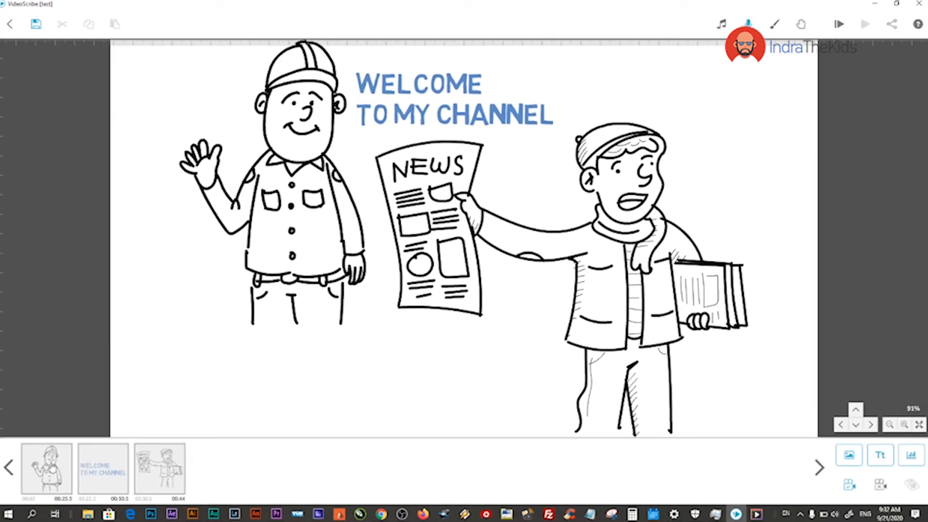
{"action": "left_click", "coordinate": [50, 467]}
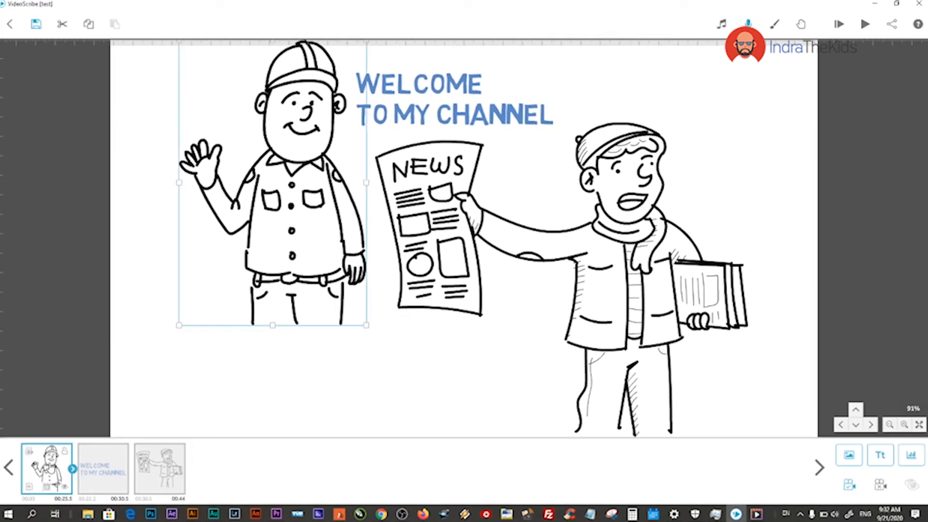
{"action": "left_click", "coordinate": [105, 482]}
{"action": "left_click", "coordinate": [160, 476]}
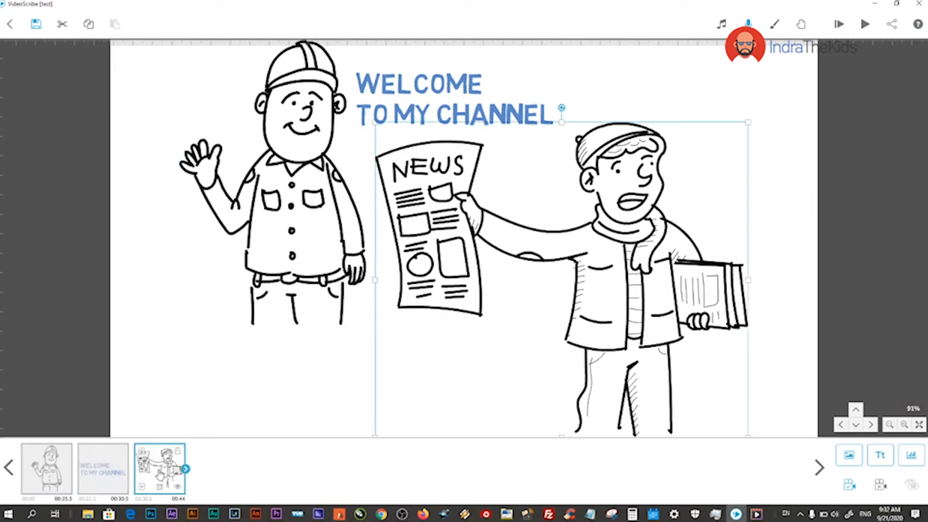
{"action": "left_click", "coordinate": [244, 375]}
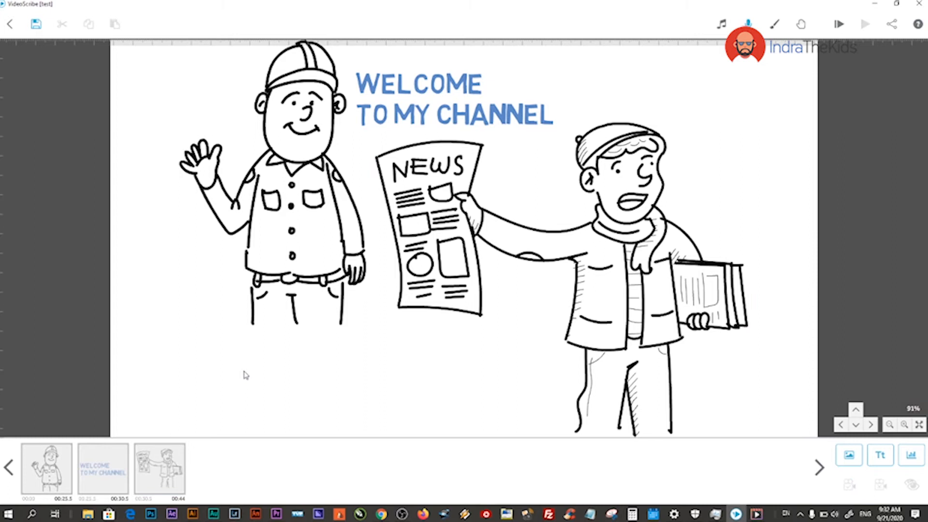
- Add the handwritten signature from the recently used images, shrink it and place it beside the newspaper seller's legs
{"action": "left_click", "coordinate": [845, 452]}
{"action": "left_click", "coordinate": [457, 316]}
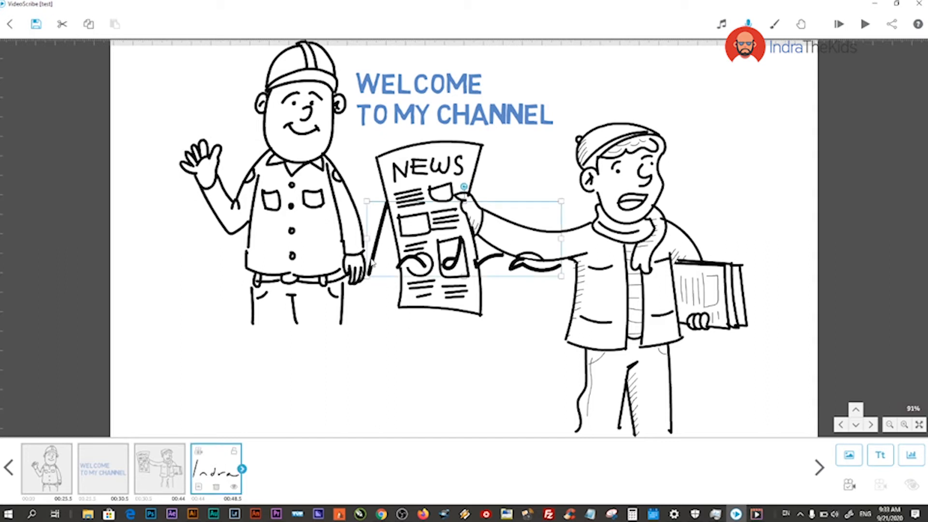
{"action": "left_click_drag", "start_coordinate": [369, 249], "coordinate": [433, 233]}
{"action": "left_click_drag", "start_coordinate": [542, 206], "coordinate": [738, 401]}
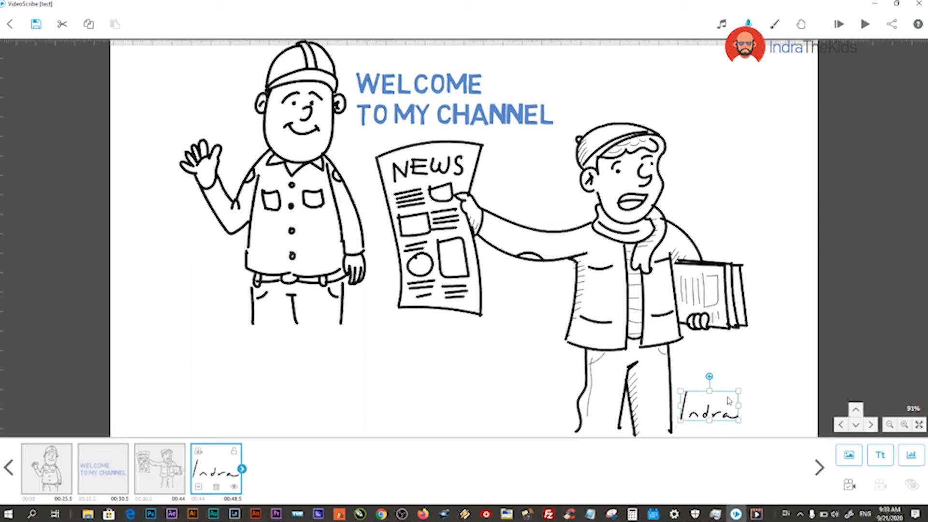
{"action": "left_click", "coordinate": [747, 370]}
{"action": "left_click", "coordinate": [782, 380]}
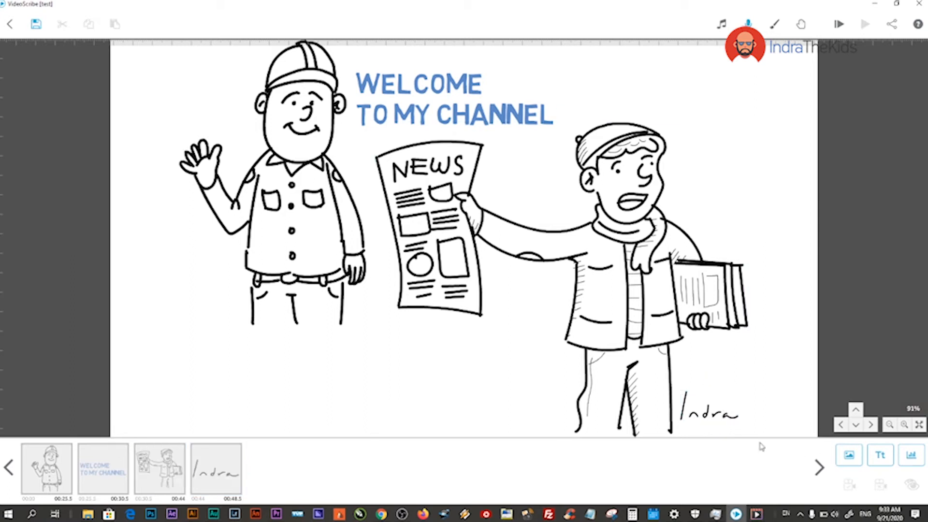
- Set the signature's camera position to the current view and preview its drawing animation
{"action": "left_click", "coordinate": [702, 414]}
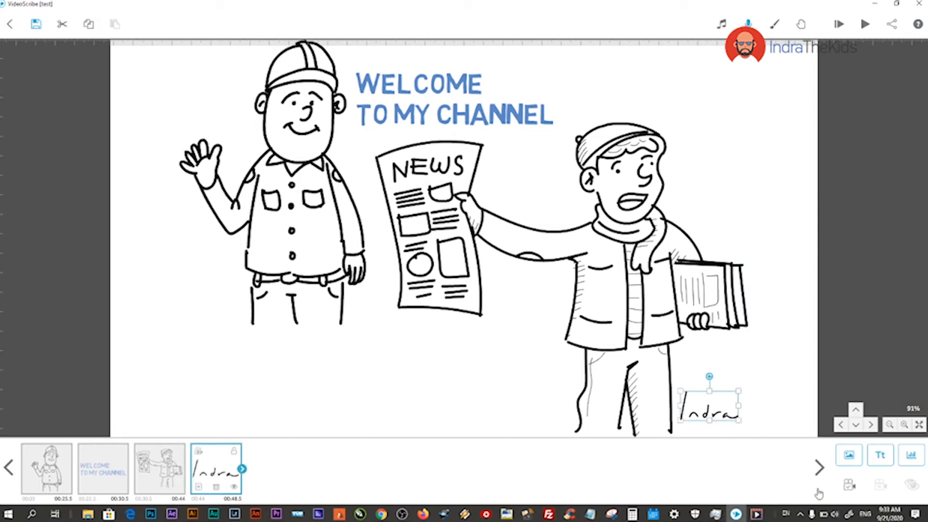
{"action": "left_click", "coordinate": [850, 484]}
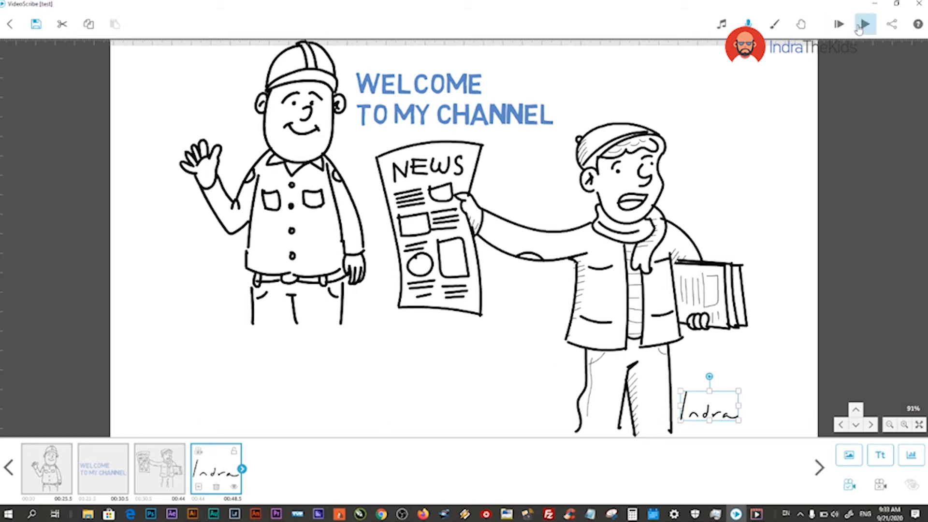
{"action": "left_click", "coordinate": [866, 24]}
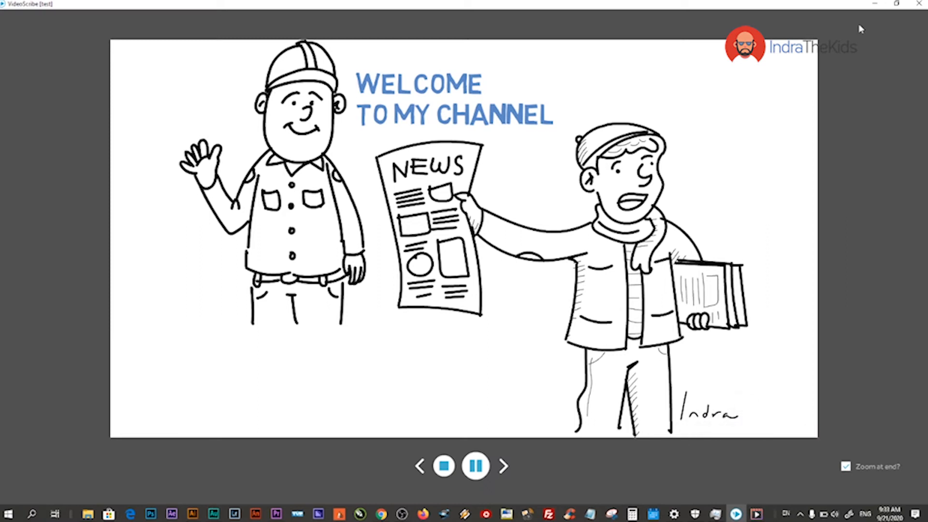
- Set the signature's animate time to 1.5 s and its pause and transition to 0.0 s, and preview the result
{"action": "left_click", "coordinate": [728, 418]}
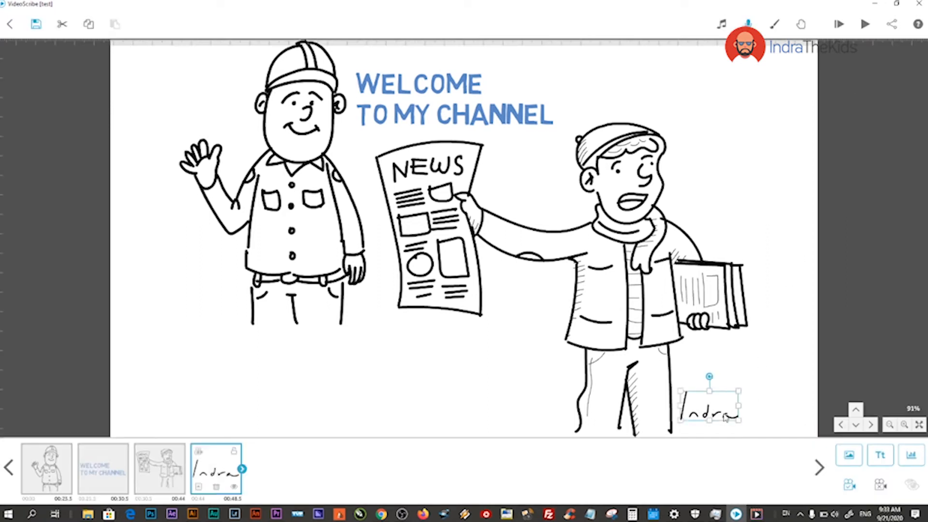
{"action": "left_click", "coordinate": [198, 487]}
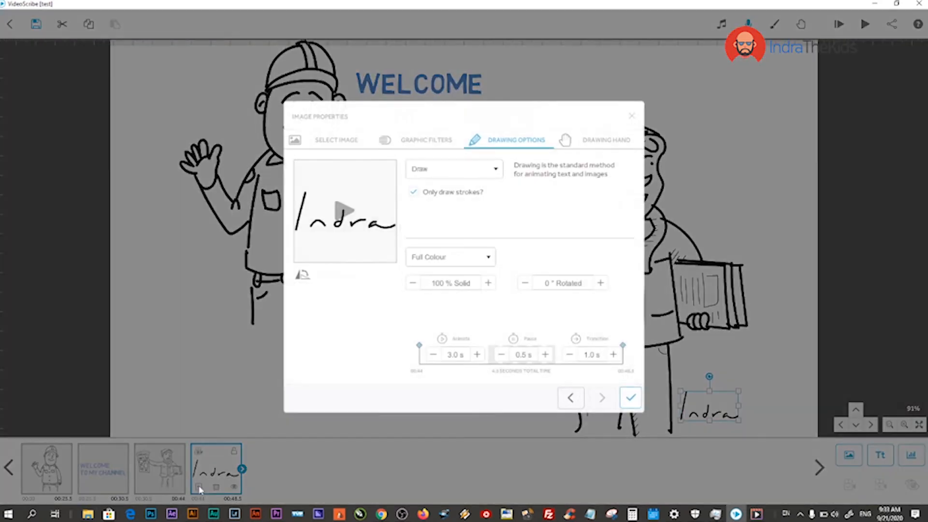
{"action": "left_click", "coordinate": [434, 356]}
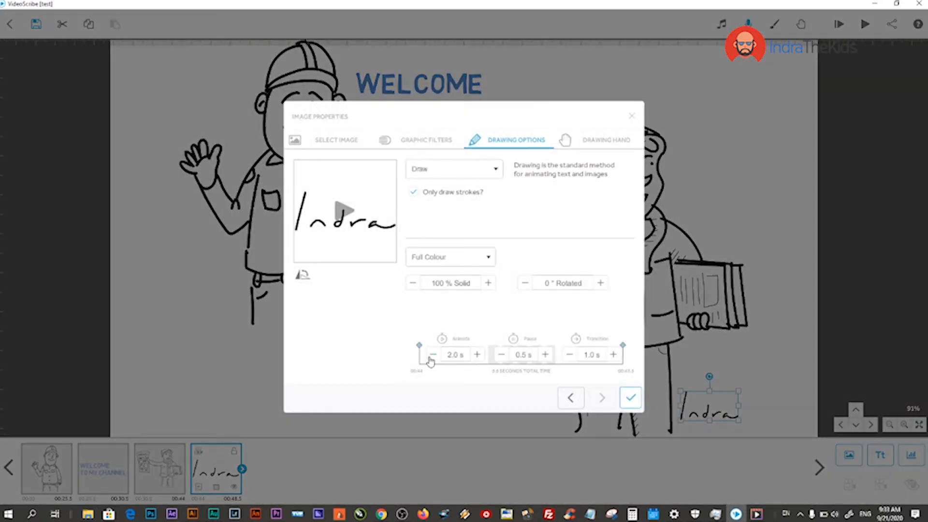
{"action": "left_click", "coordinate": [494, 357]}
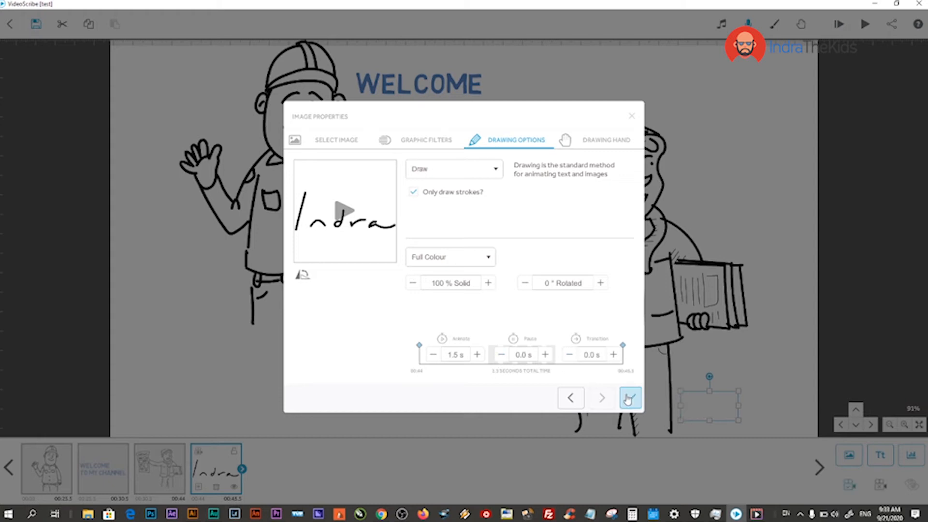
{"action": "left_click", "coordinate": [631, 397]}
{"action": "left_click", "coordinate": [865, 24]}
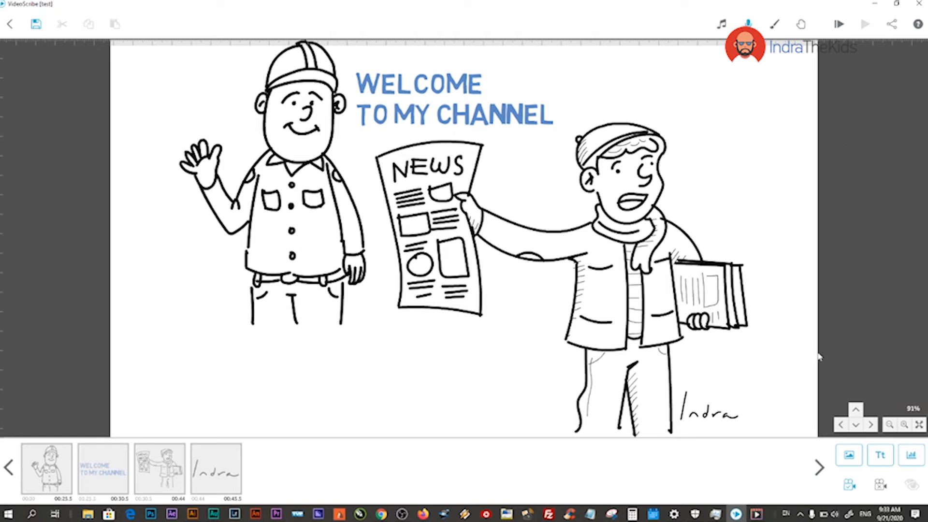
- Add the car drawing from the recently used images and place it just below the newspaper
{"action": "left_click", "coordinate": [855, 460]}
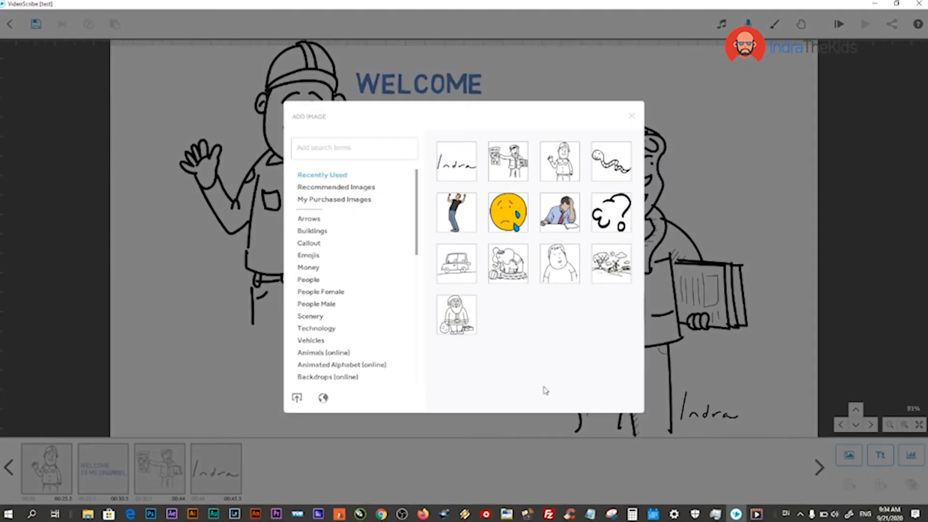
{"action": "left_click", "coordinate": [460, 256]}
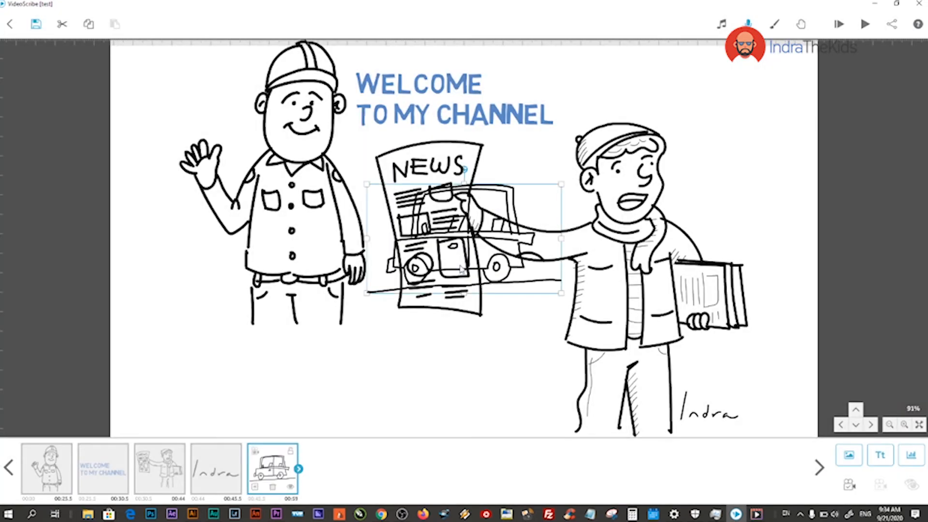
{"action": "left_click_drag", "start_coordinate": [489, 271], "coordinate": [454, 404]}
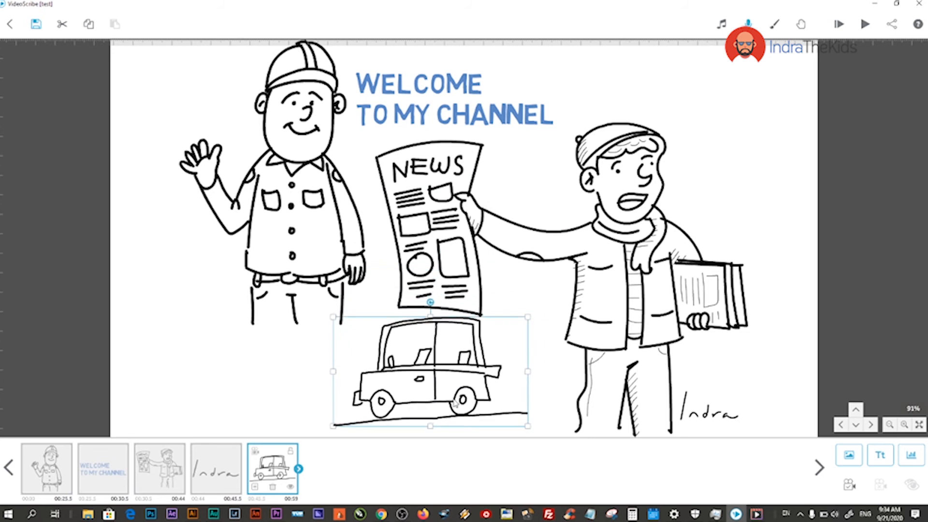
- Enlarge the car and shift it down into the free space below the worker and the newspaper
{"action": "left_click", "coordinate": [890, 425]}
{"action": "left_click_drag", "start_coordinate": [767, 266], "coordinate": [725, 359]}
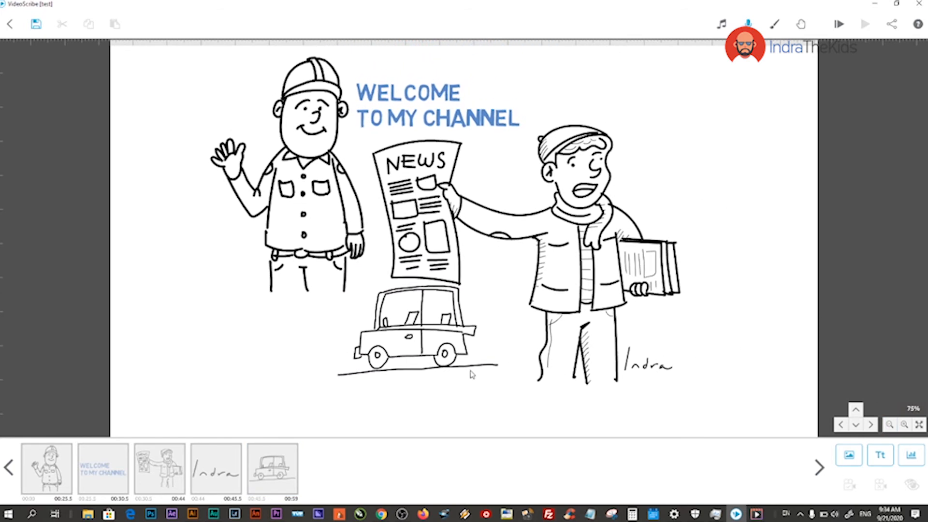
{"action": "left_click", "coordinate": [453, 368]}
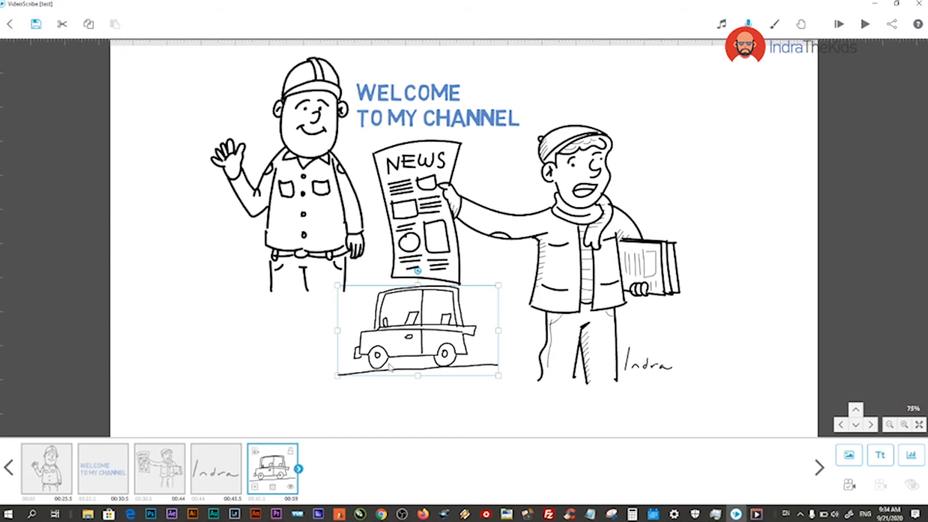
{"action": "left_click_drag", "start_coordinate": [341, 381], "coordinate": [302, 401]}
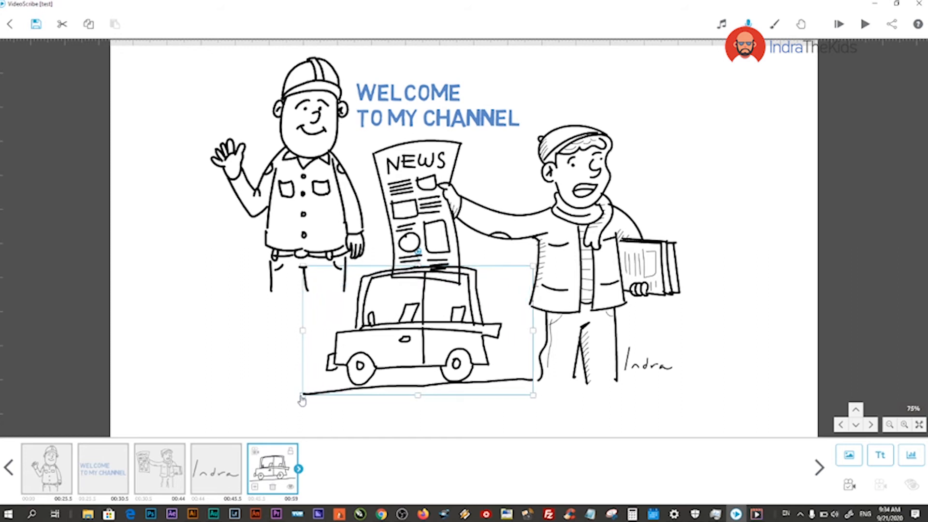
{"action": "left_click_drag", "start_coordinate": [356, 386], "coordinate": [343, 413]}
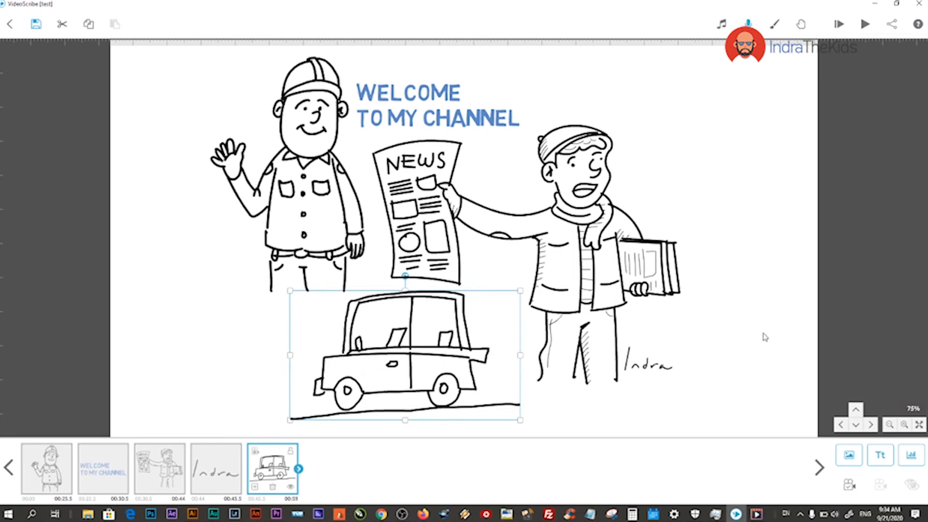
- Shorten the car's animate time and set its camera position to the current view
{"action": "left_click", "coordinate": [254, 488]}
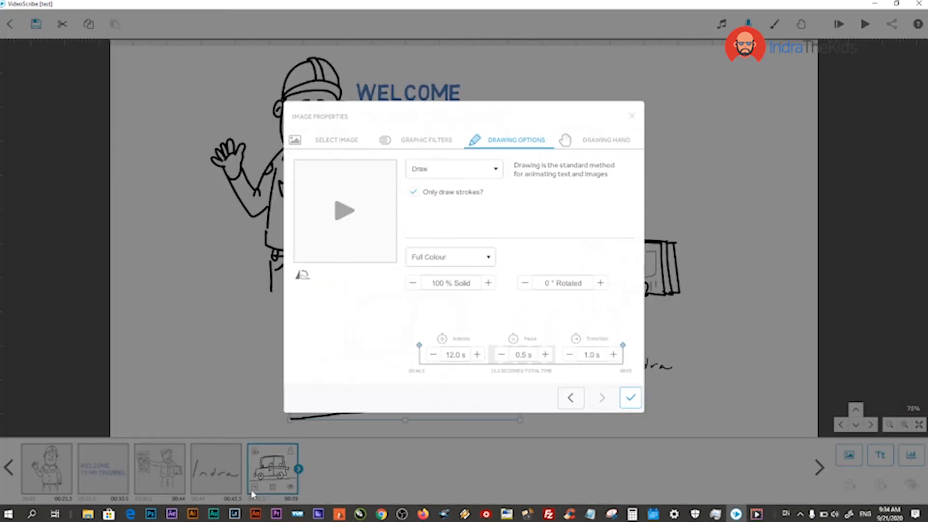
{"action": "left_click", "coordinate": [433, 356]}
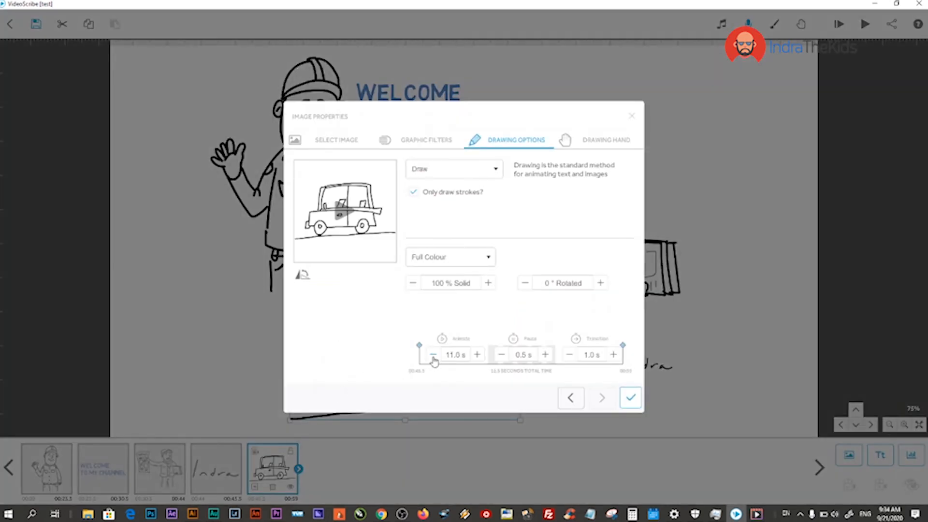
{"action": "left_click", "coordinate": [628, 398]}
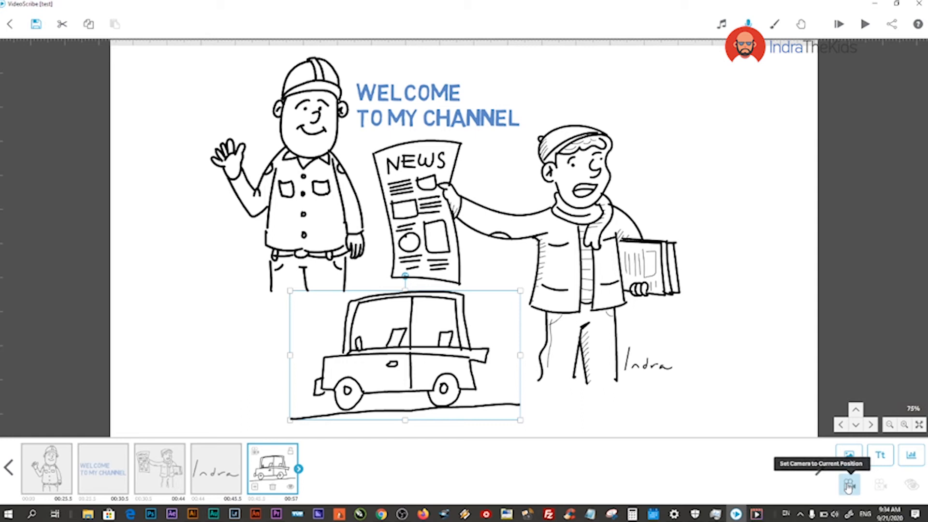
{"action": "left_click", "coordinate": [804, 312]}
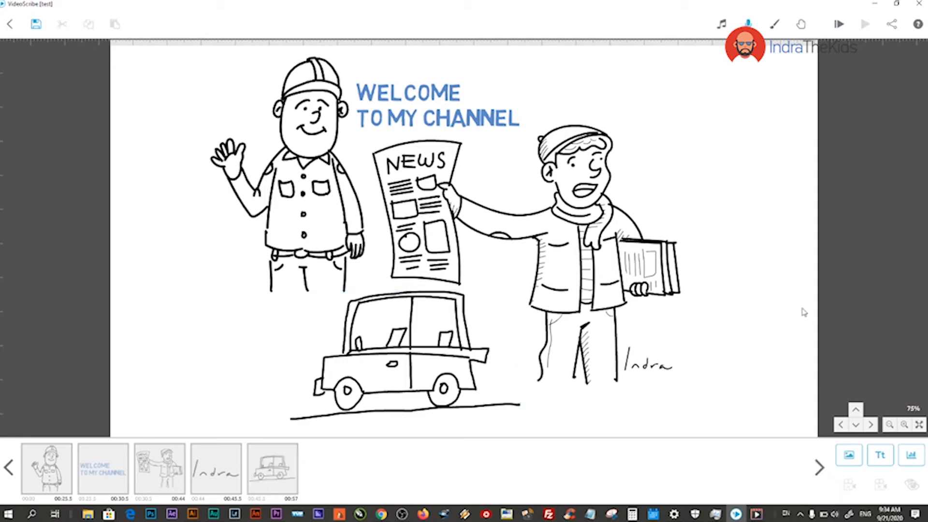
- Reorder the timeline so the welcome text comes first and the signature comes after the car, and preview the scribe
{"action": "left_click", "coordinate": [659, 371]}
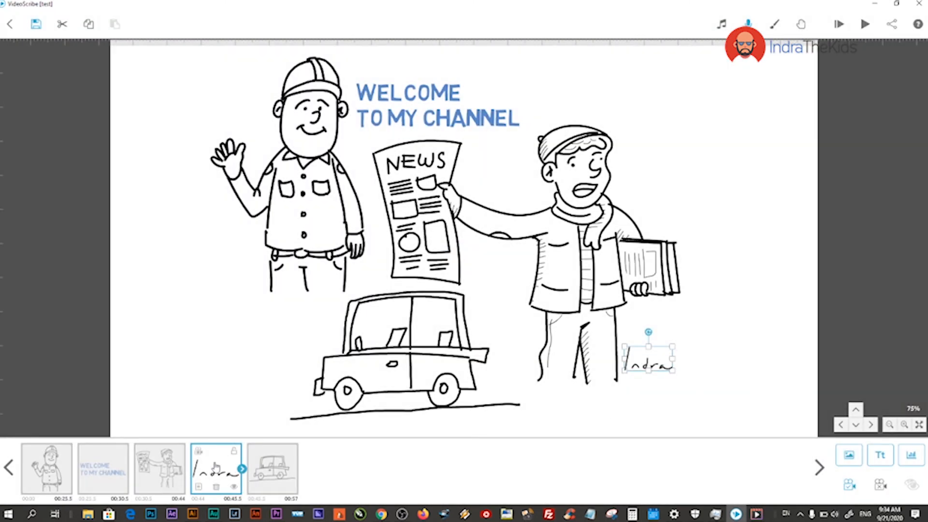
{"action": "left_click_drag", "start_coordinate": [209, 470], "coordinate": [300, 475]}
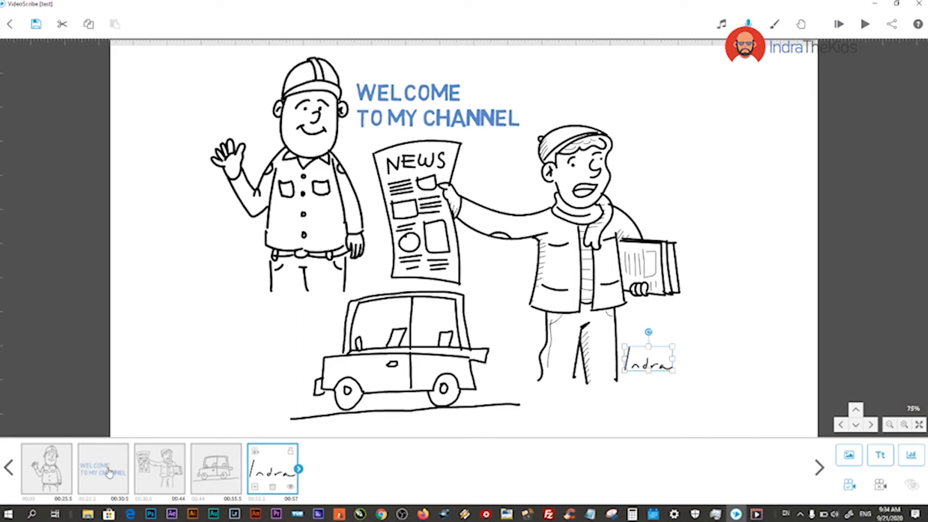
{"action": "left_click", "coordinate": [90, 472]}
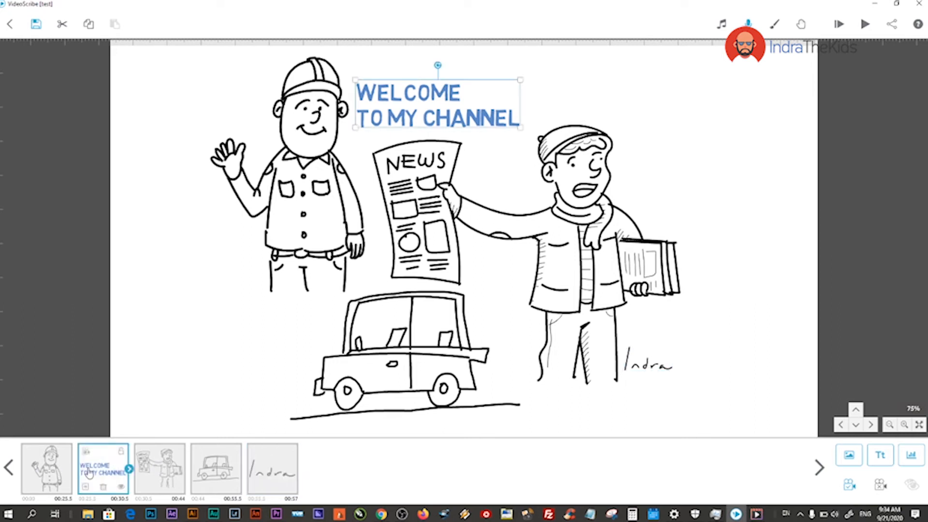
{"action": "left_click_drag", "start_coordinate": [64, 476], "coordinate": [58, 474]}
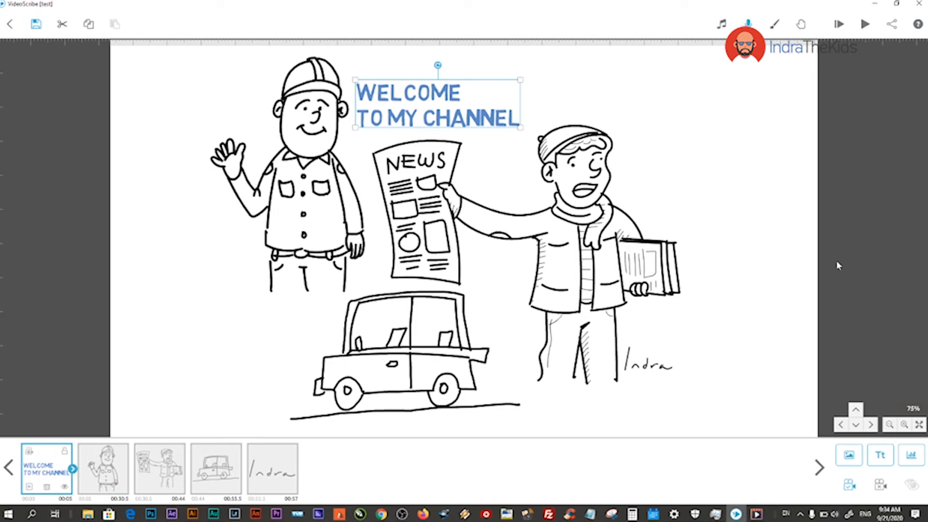
{"action": "left_click", "coordinate": [866, 24]}
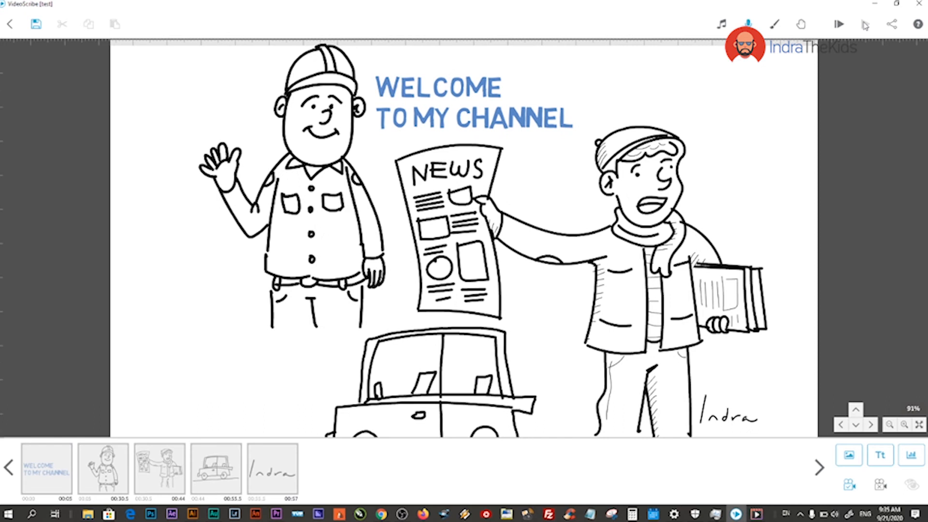
- Clear the car's camera position, frame the whole scene at 75% zoom and set the car's camera to that view
{"action": "left_click", "coordinate": [224, 483]}
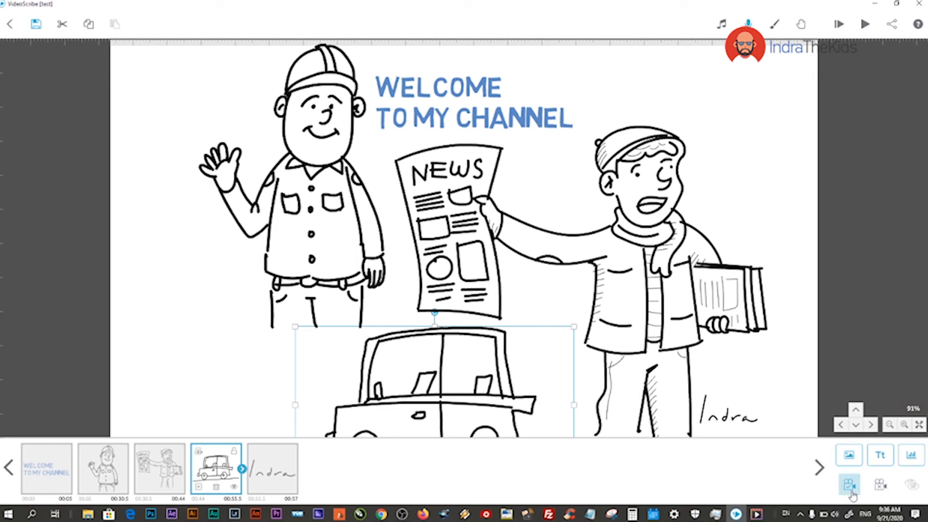
{"action": "left_click", "coordinate": [876, 492]}
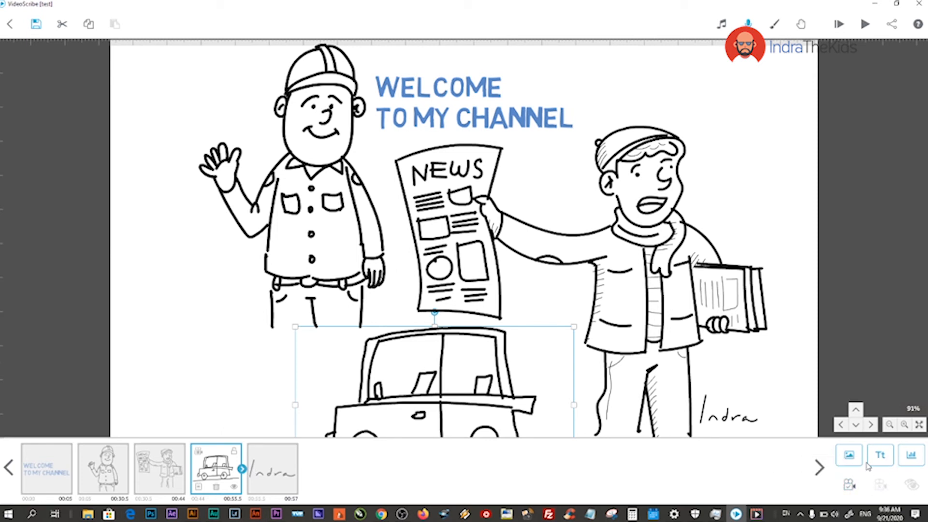
{"action": "left_click", "coordinate": [890, 424]}
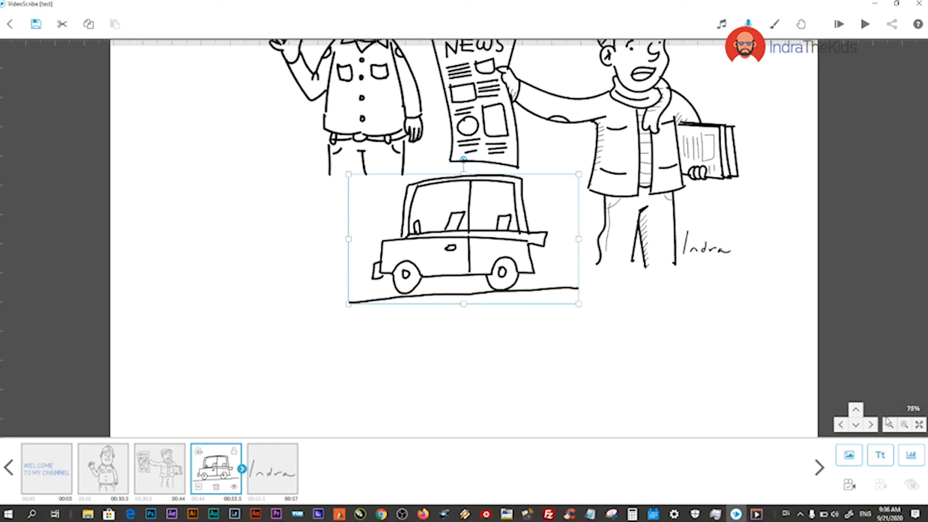
{"action": "left_click", "coordinate": [714, 280]}
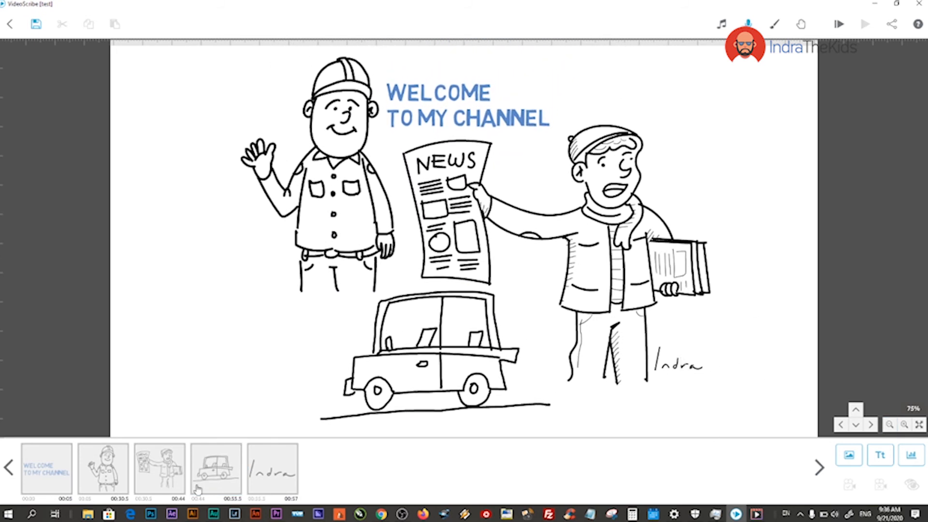
{"action": "left_click", "coordinate": [200, 474]}
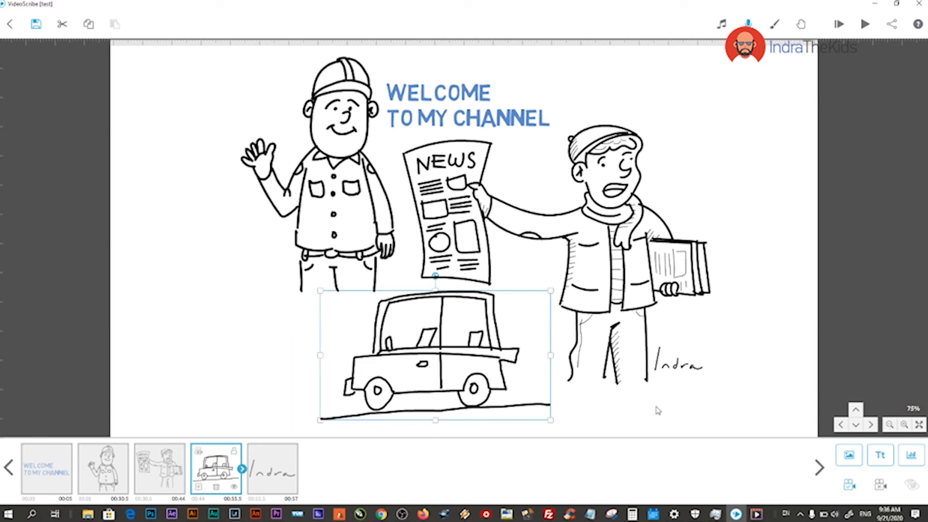
{"action": "left_click", "coordinate": [806, 261]}
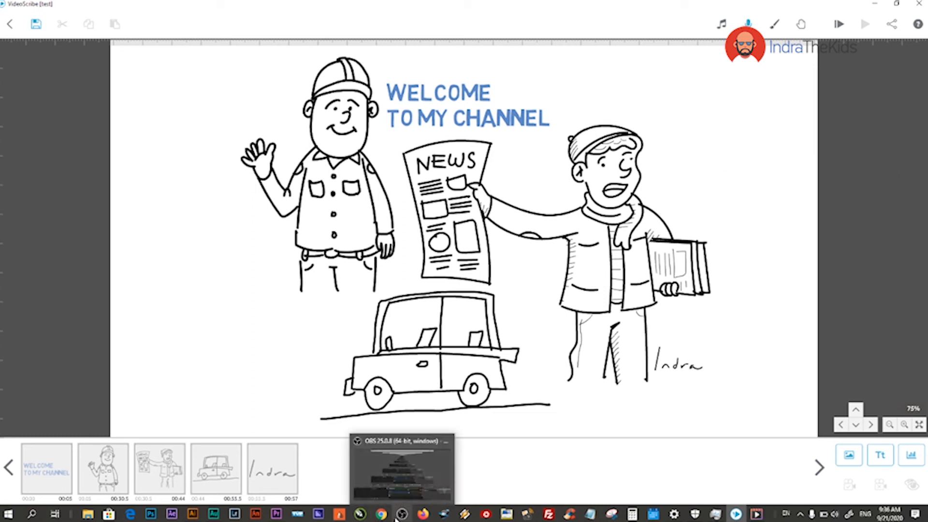
- In the share or download settings, add the LOGO-DRAWING image from the DRAWINGWITHME folder on drive E as the video logo
{"action": "left_click", "coordinate": [890, 26]}
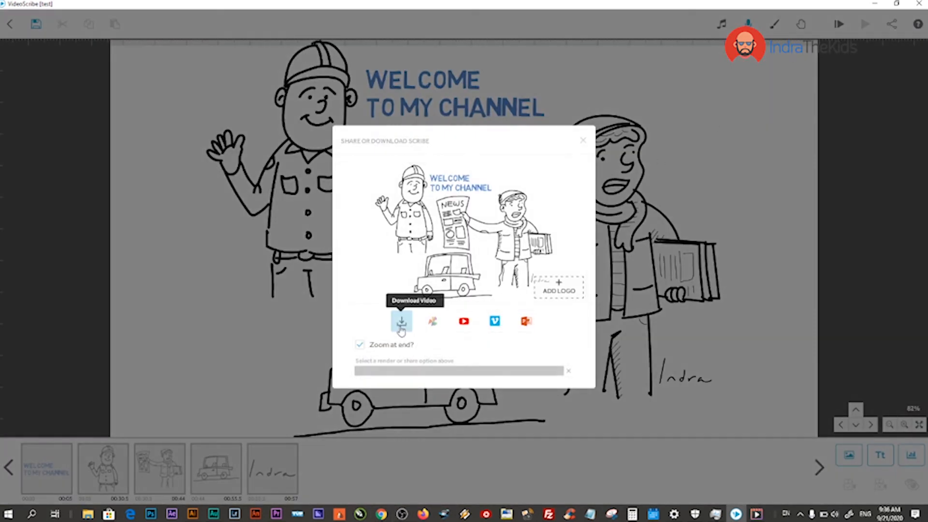
{"action": "left_click", "coordinate": [558, 288]}
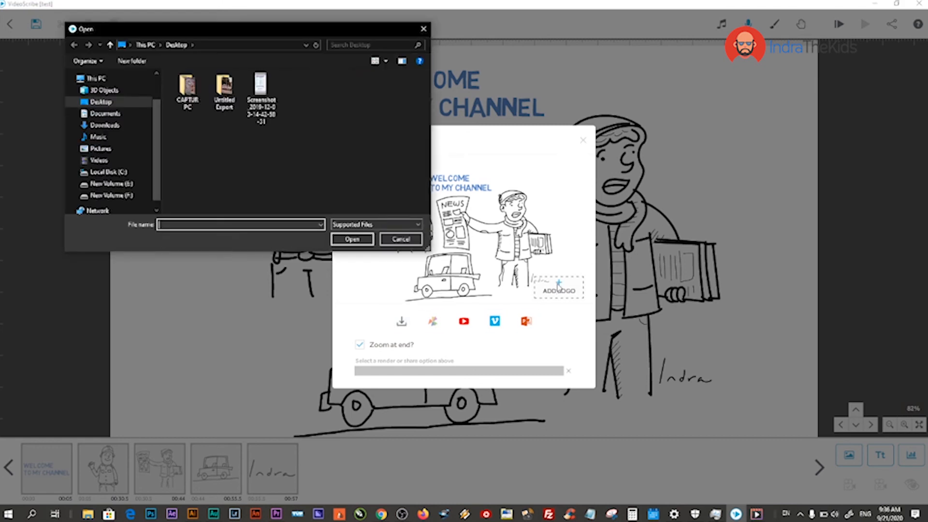
{"action": "left_click", "coordinate": [128, 184]}
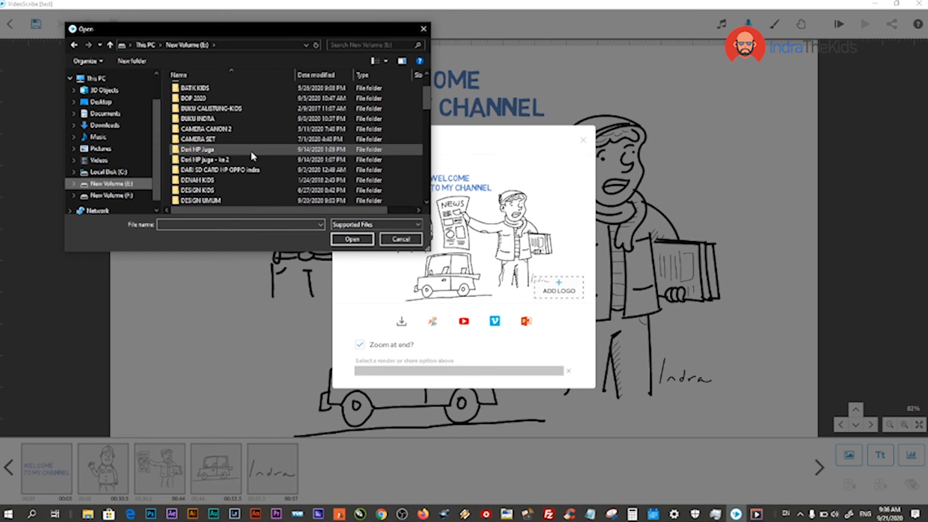
{"action": "scroll", "coordinate": [254, 159], "scroll_direction": "down", "scroll_amount": 1}
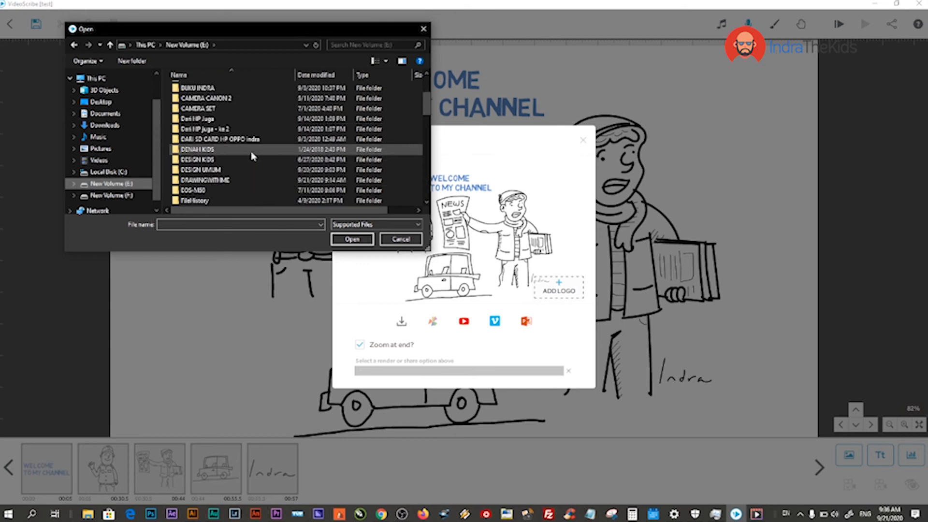
{"action": "double_click", "coordinate": [209, 180]}
{"action": "scroll", "coordinate": [270, 165], "scroll_direction": "down", "scroll_amount": 2}
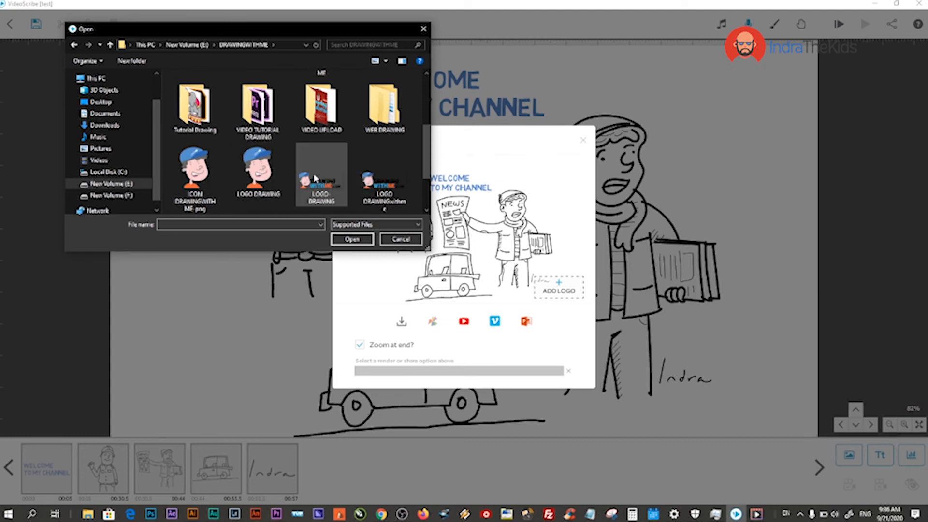
{"action": "left_click", "coordinate": [316, 178]}
{"action": "left_click", "coordinate": [357, 239]}
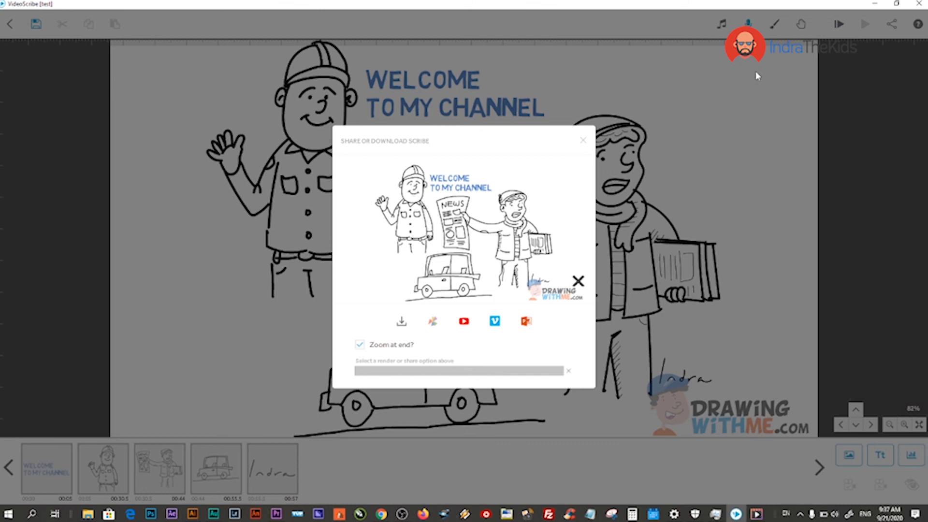
- Export the scribe to the Desktop as a Windows WMV named sample, size 360 at 30 frames per second, and close its playback
{"action": "left_click", "coordinate": [401, 321]}
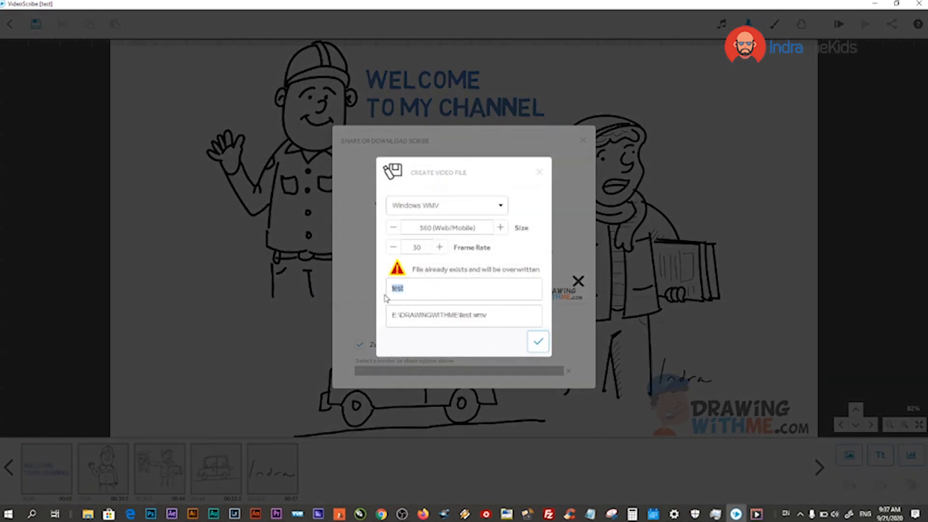
{"action": "type", "text": "sample"}
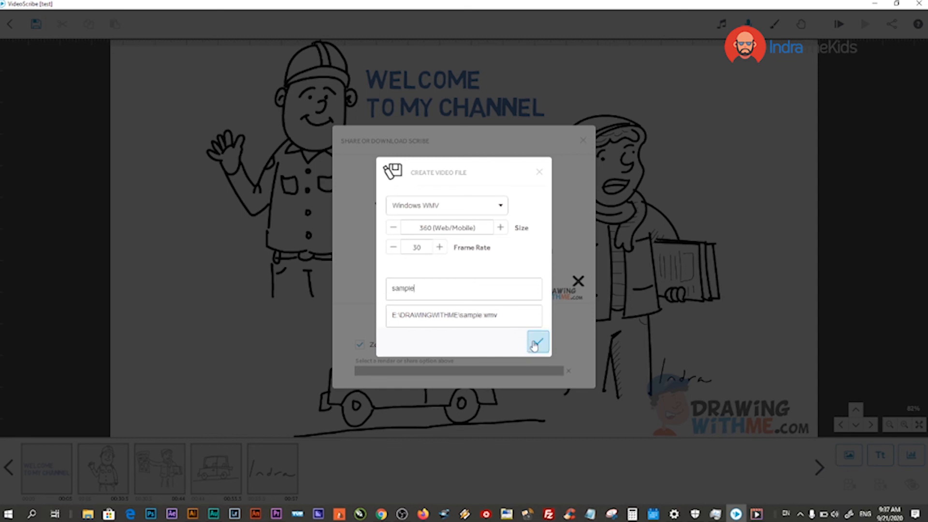
{"action": "left_click", "coordinate": [498, 323]}
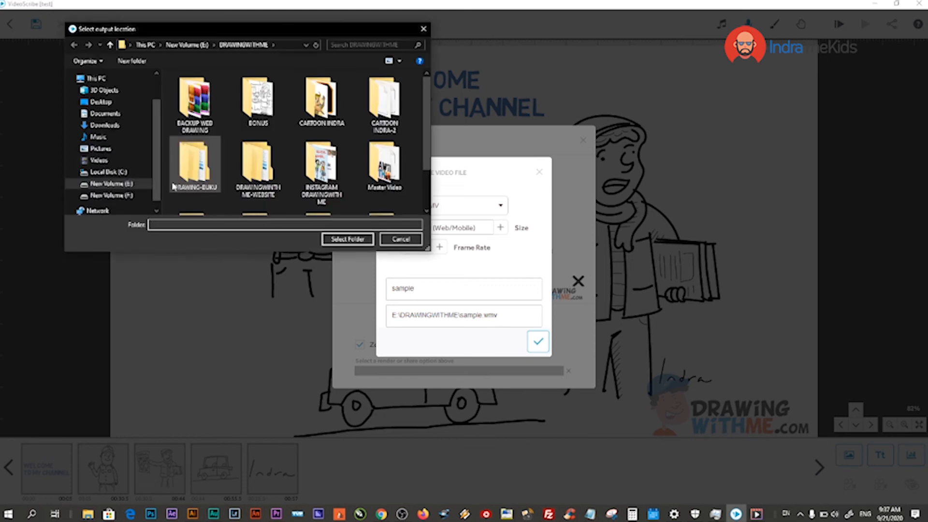
{"action": "left_click", "coordinate": [100, 102]}
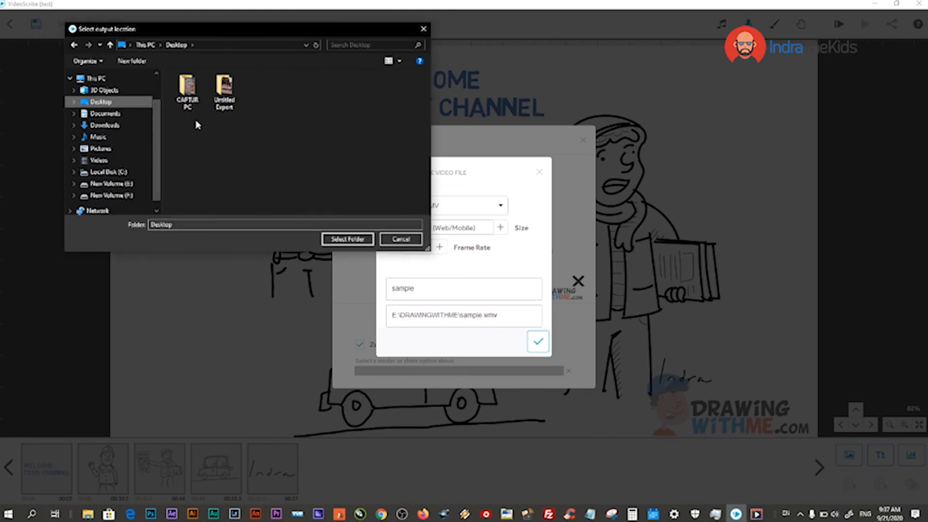
{"action": "left_click", "coordinate": [349, 239]}
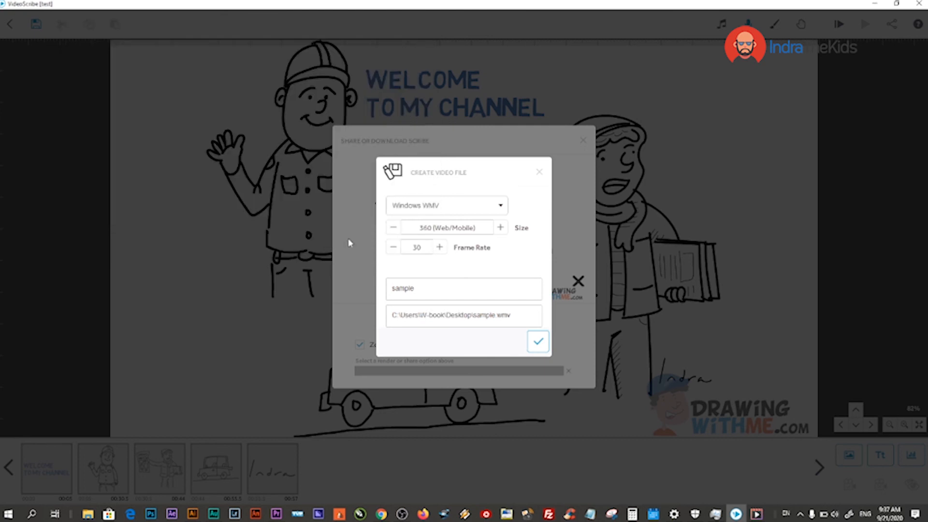
{"action": "left_click", "coordinate": [538, 342]}
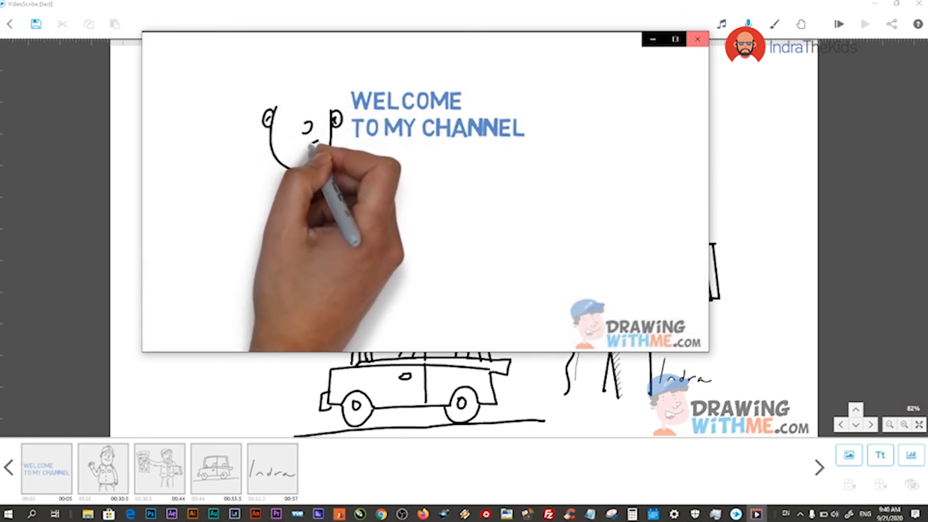
{"action": "left_click", "coordinate": [698, 38]}
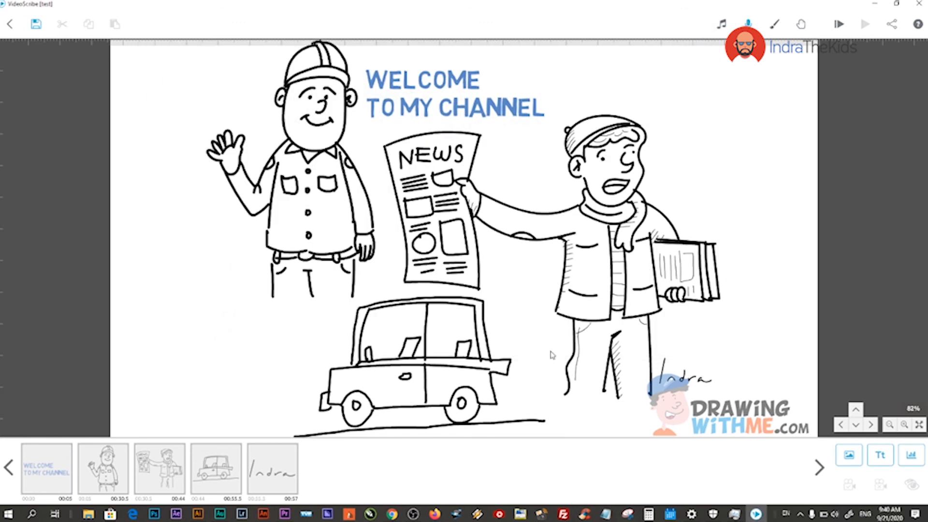